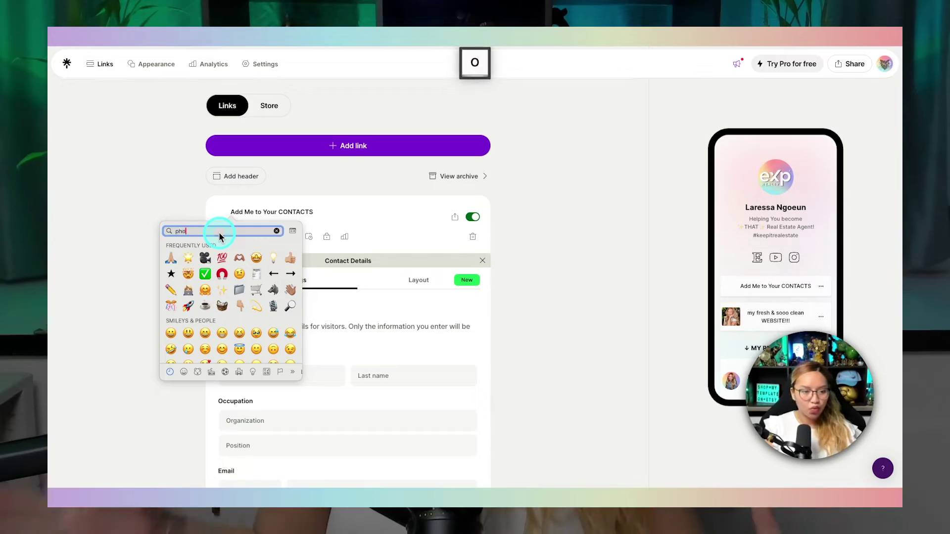
Insert the mobile phone emoji into the existing link title
type("ne")
left_click(170, 249)
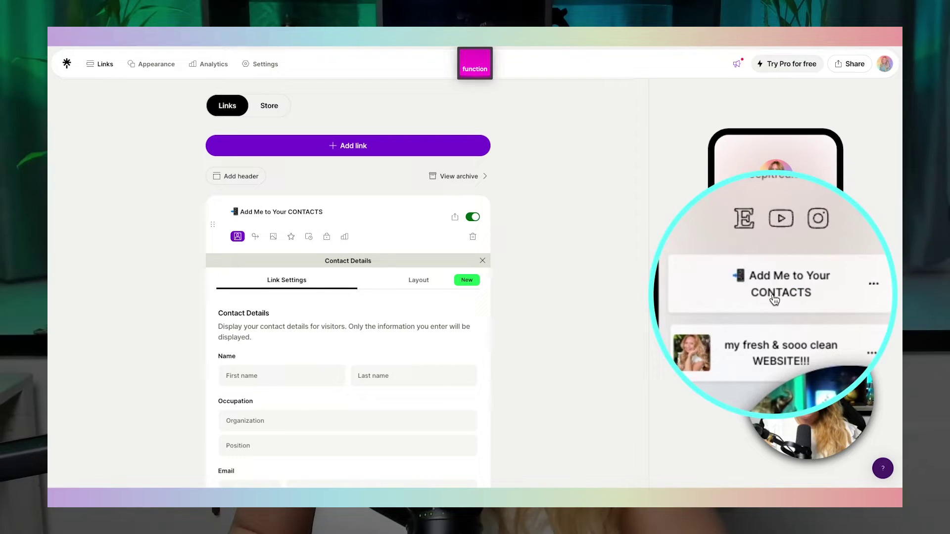
scroll(557, 322, "down", 3)
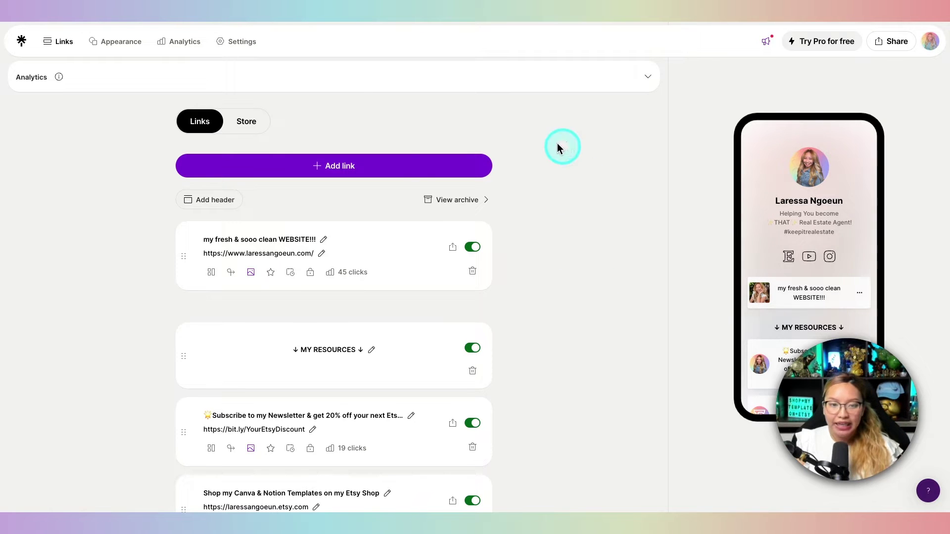
Add a new Contact Details link to the Linktree profile
left_click(352, 173)
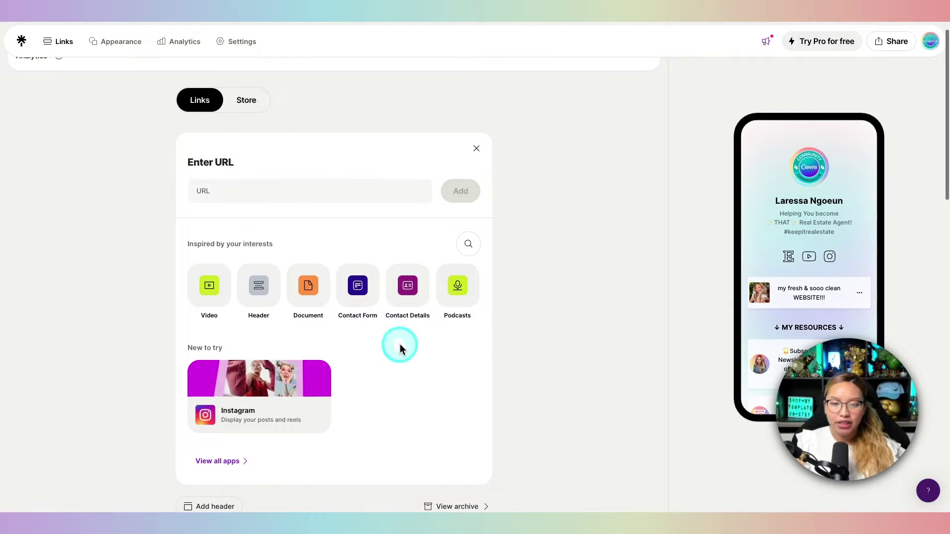
left_click(412, 302)
left_click(414, 303)
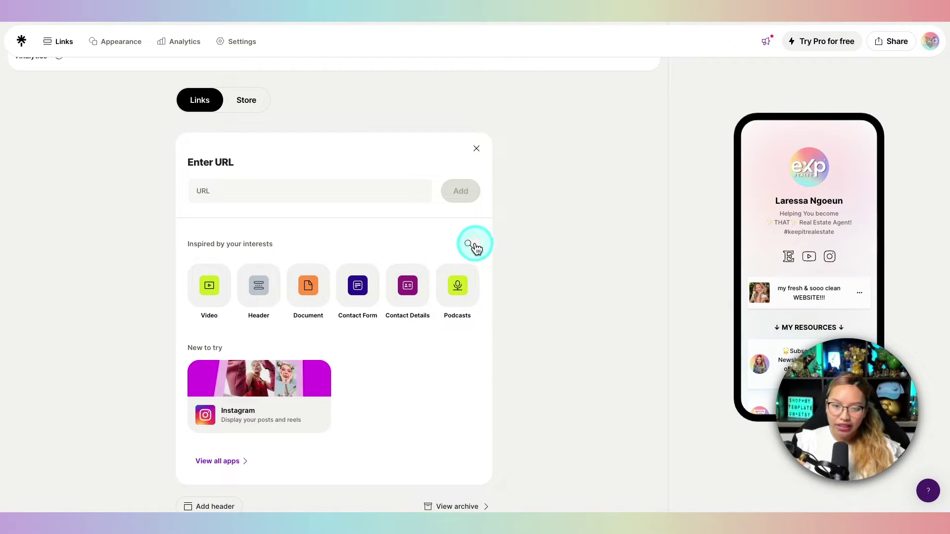
key("fn")
left_click(414, 297)
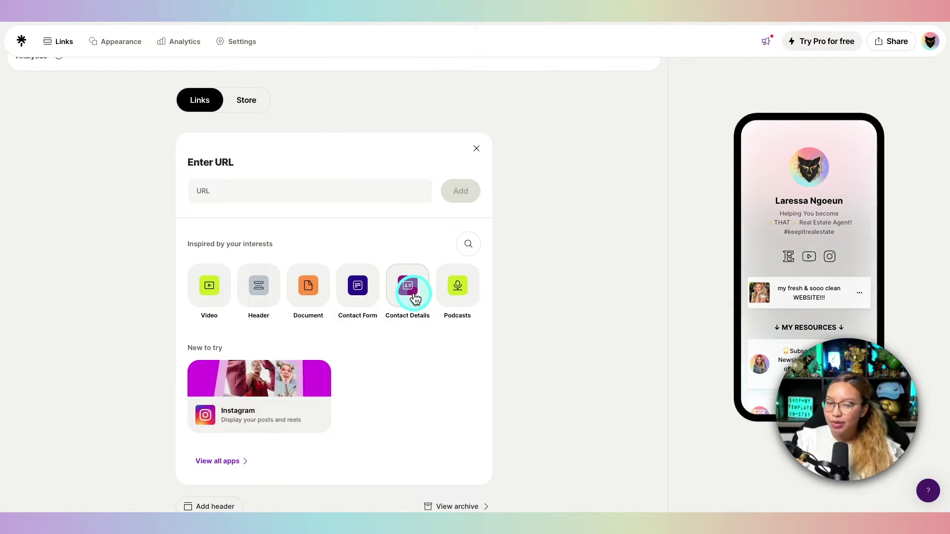
key("fn")
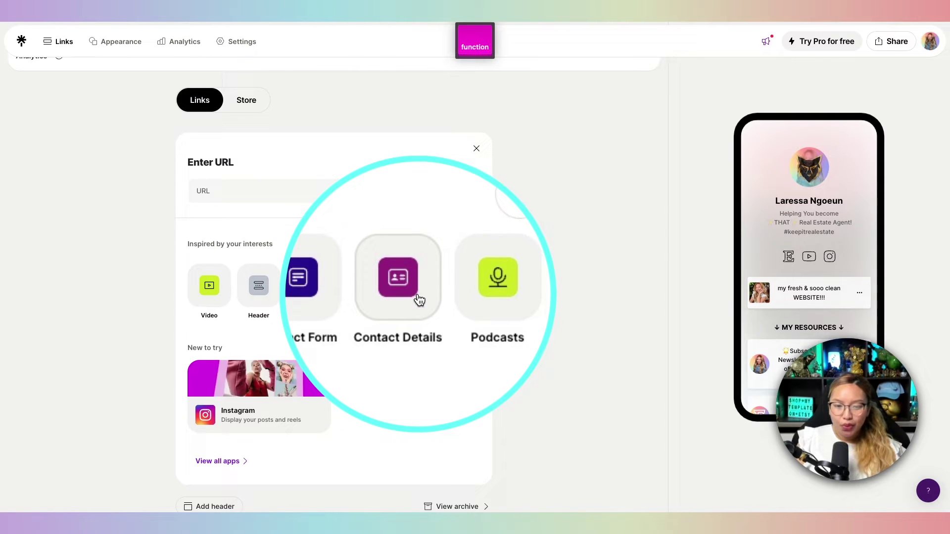
left_click(417, 293)
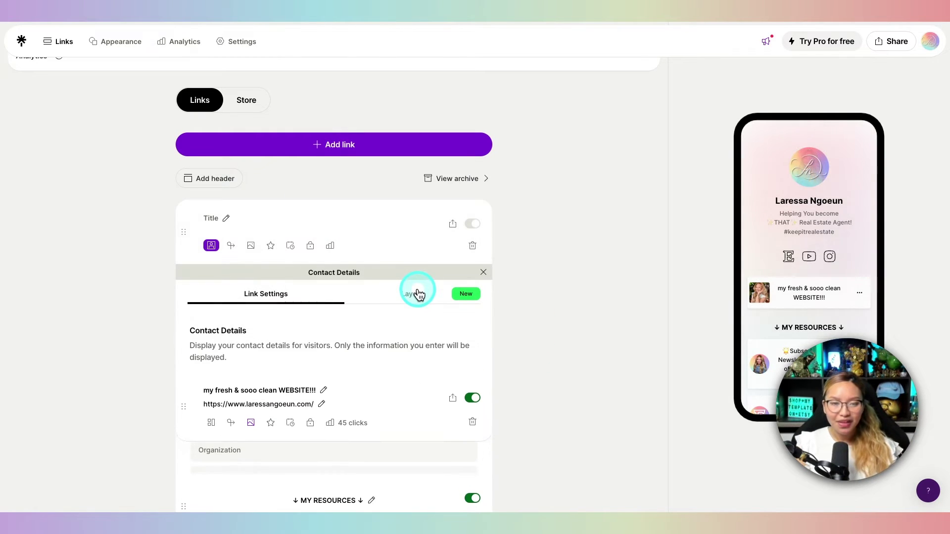
scroll(369, 275, "down", 1)
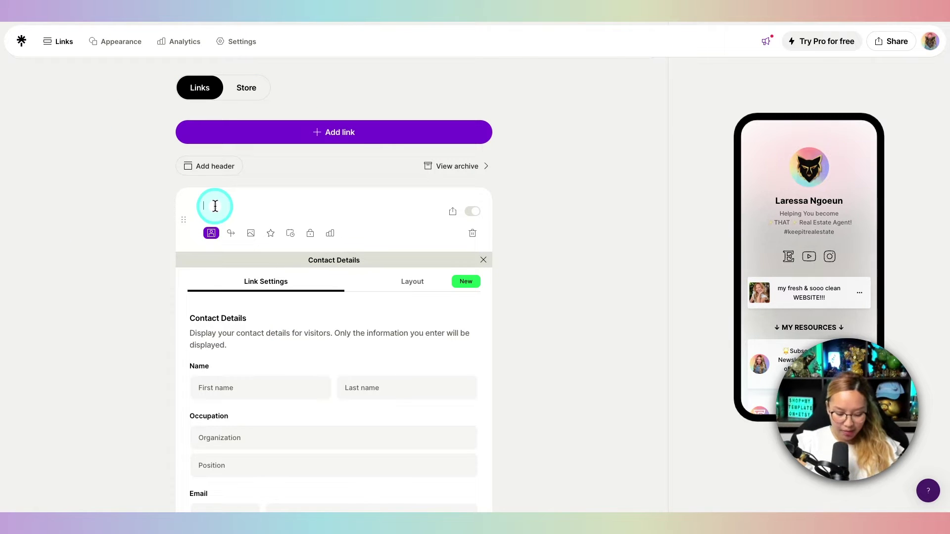
Title the contact link 'Add Me to Your CONTACTS', prefixed with the mobile phone emoji
type("Add Me to")
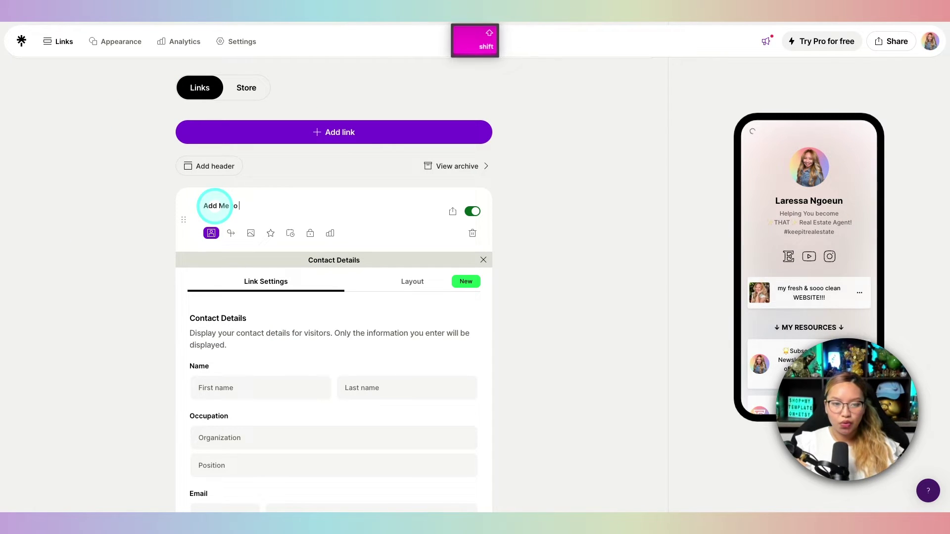
type(" Your CONT")
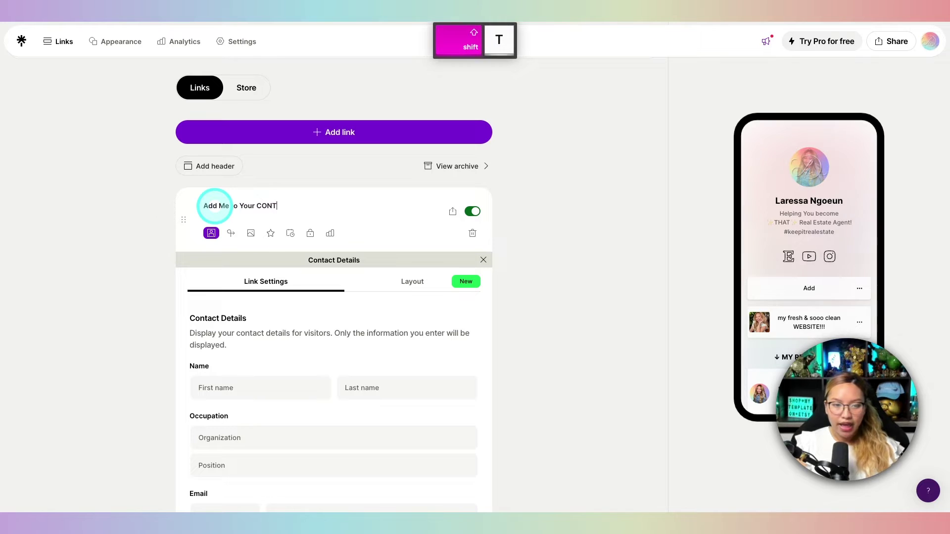
type("ACTS")
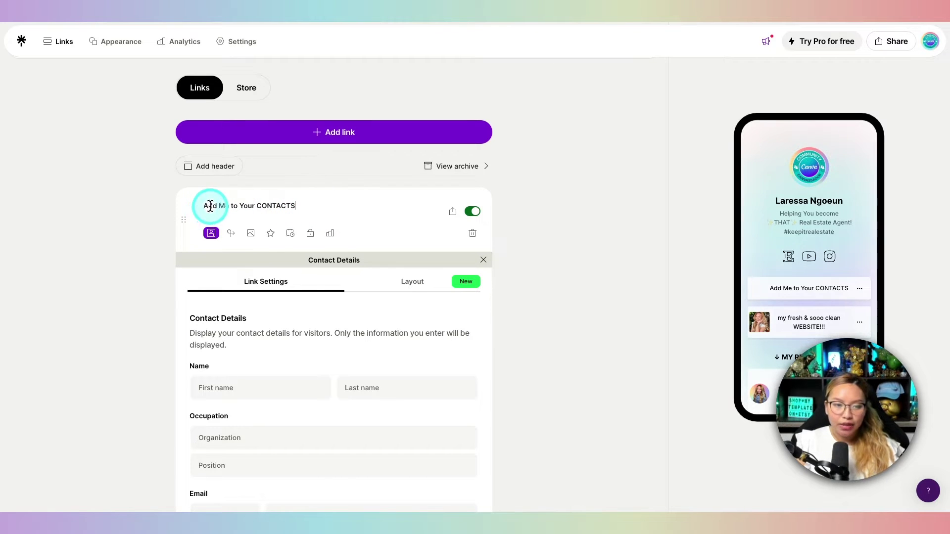
left_click(204, 206)
key("ctrl+super+space")
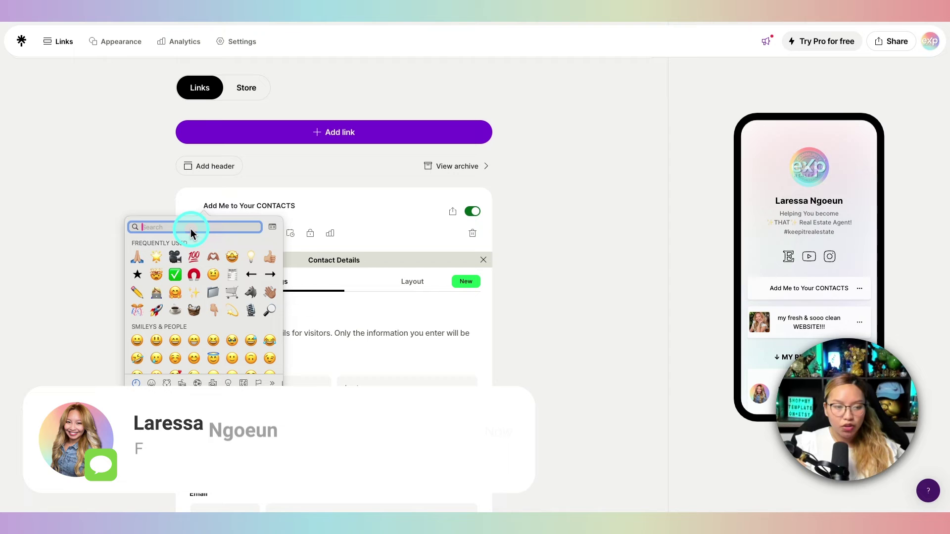
type("phone")
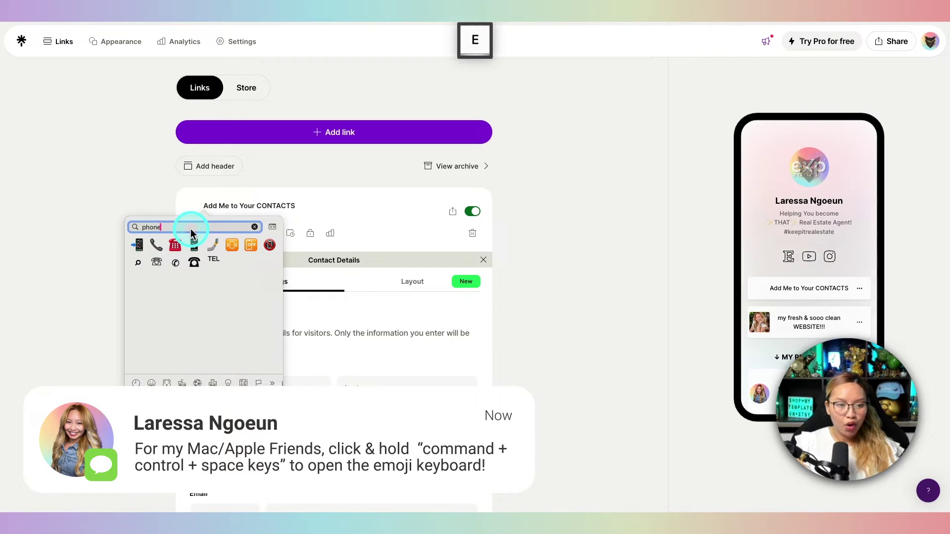
left_click(136, 247)
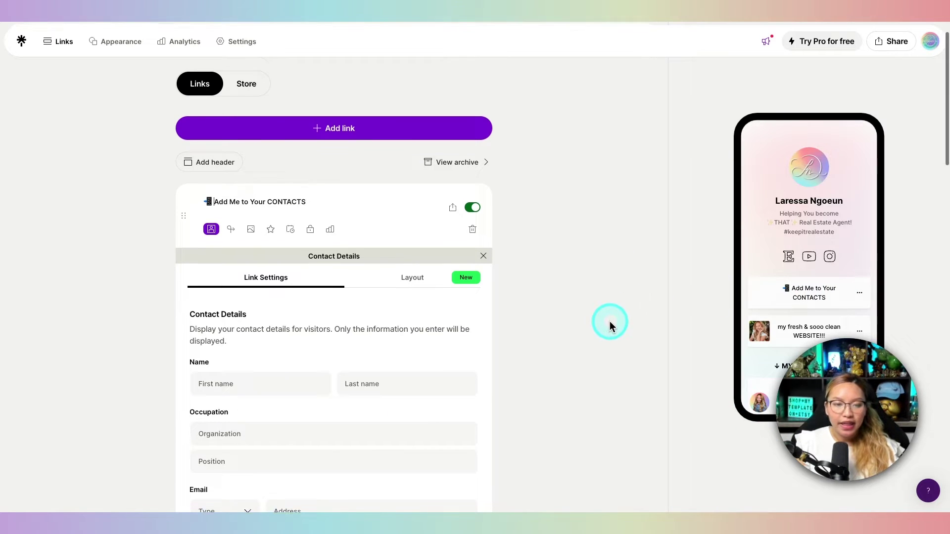
scroll(568, 328, "down", 1)
scroll(558, 324, "down", 3)
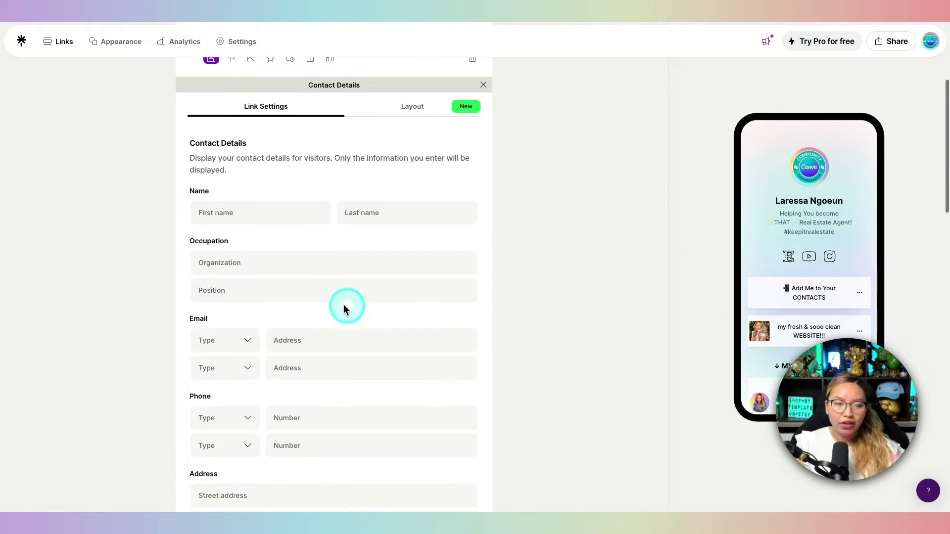
scroll(554, 275, "down", 1)
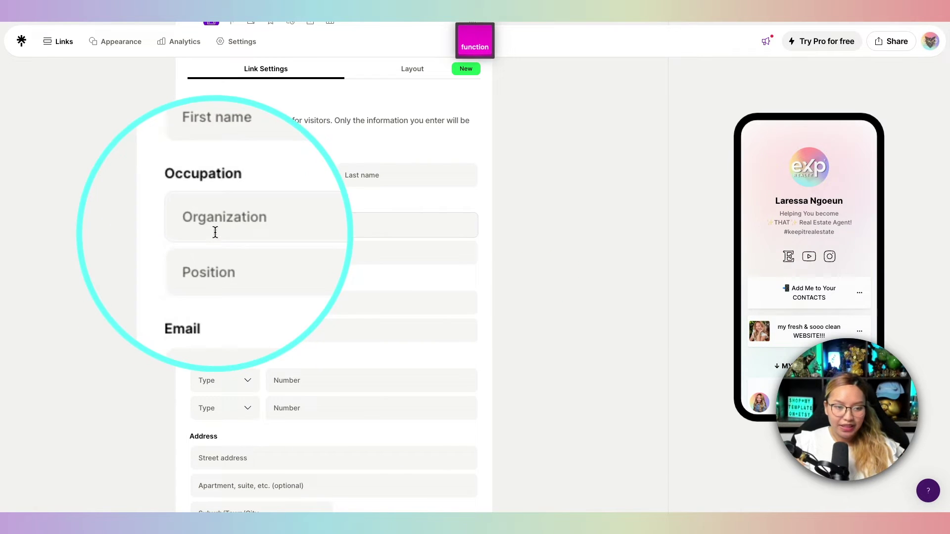
scroll(245, 326, "down", 3)
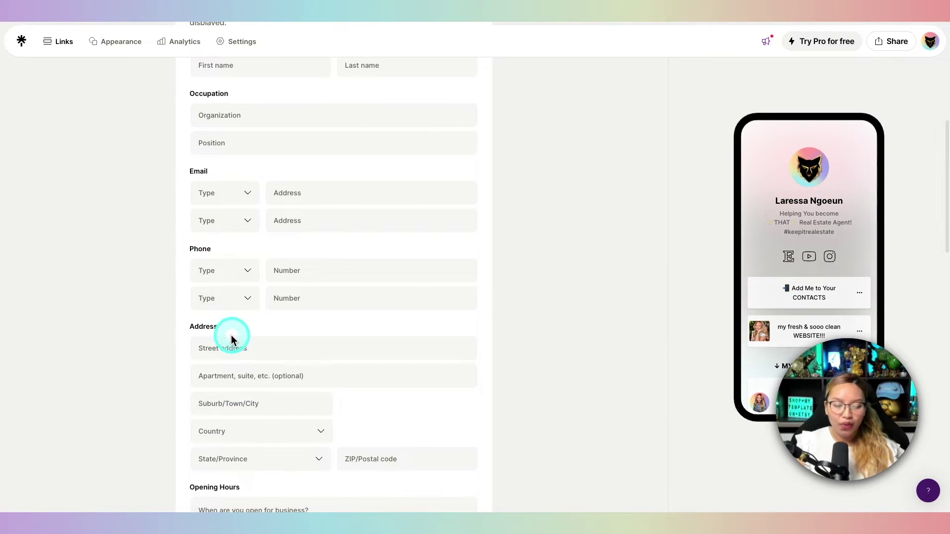
scroll(233, 329, "down", 3)
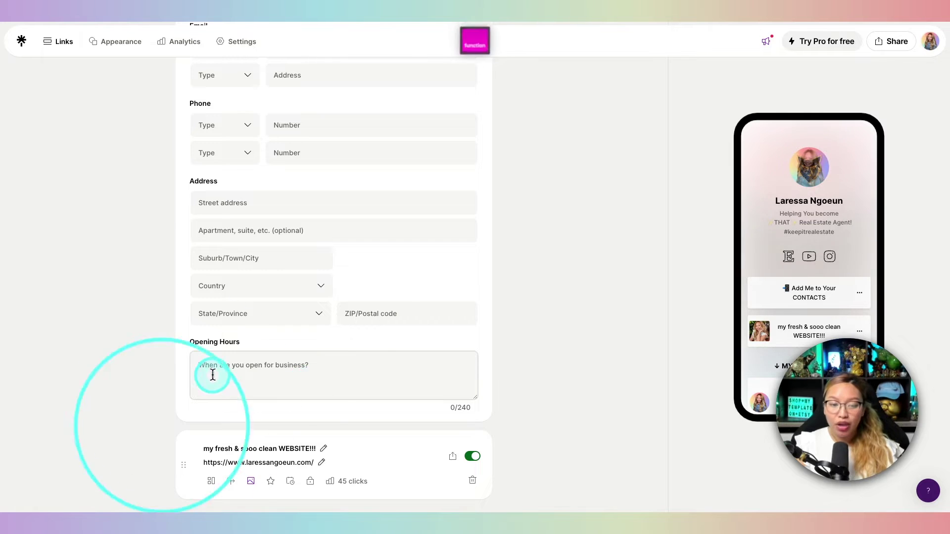
key("fn")
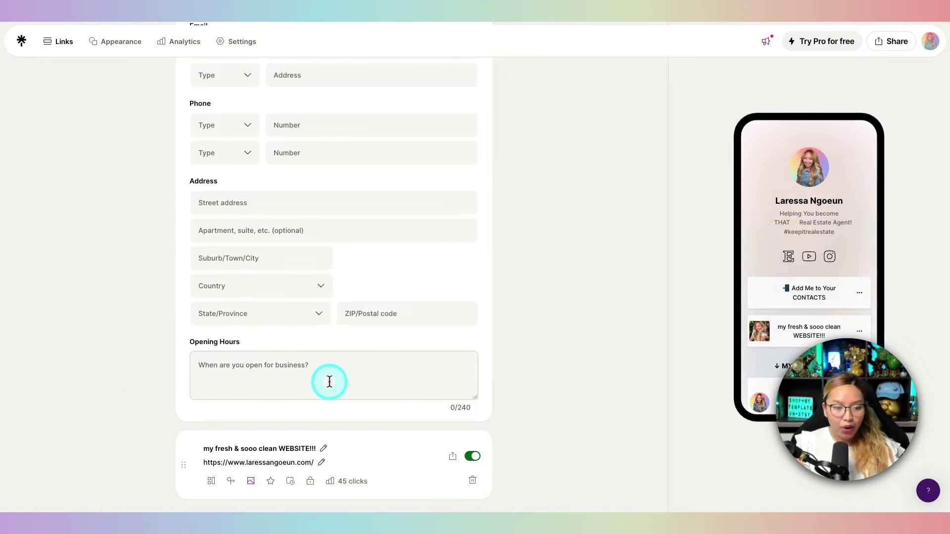
scroll(439, 365, "up", 2)
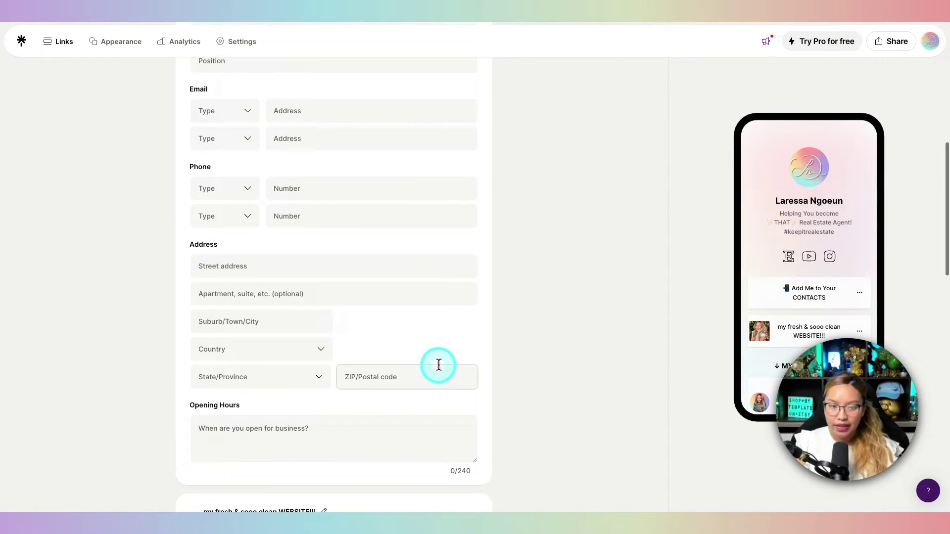
scroll(438, 365, "up", 3)
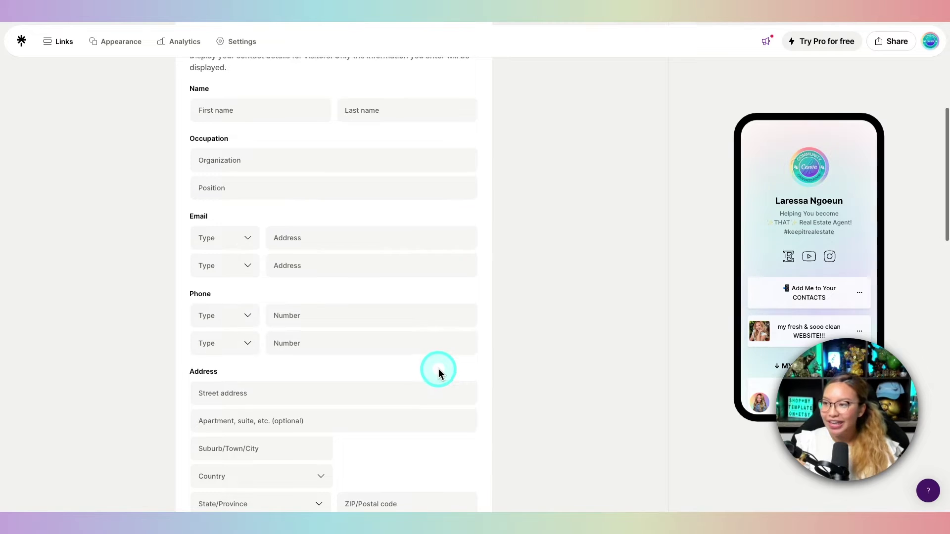
scroll(437, 370, "up", 4)
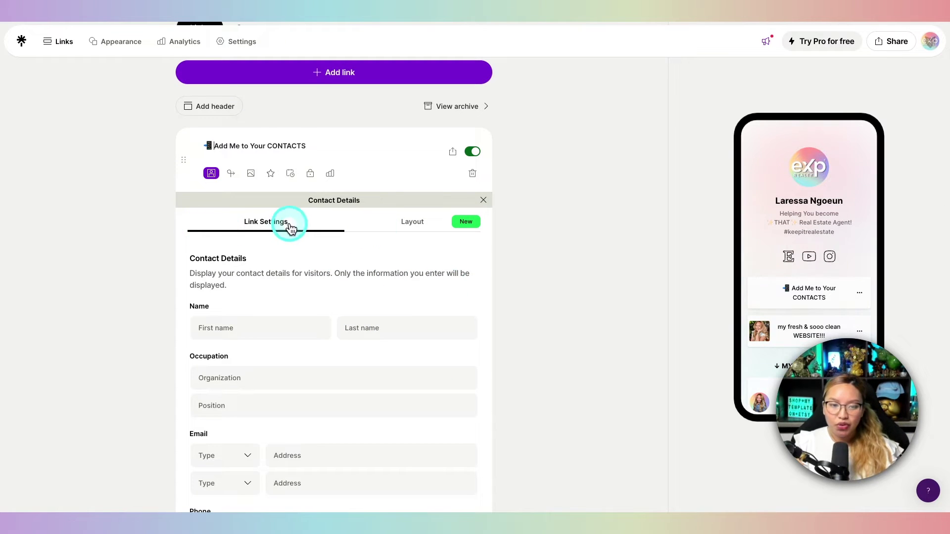
Try the Featured layout on the contact link, revert to Classic, and check the preview
key("fn")
left_click(424, 226)
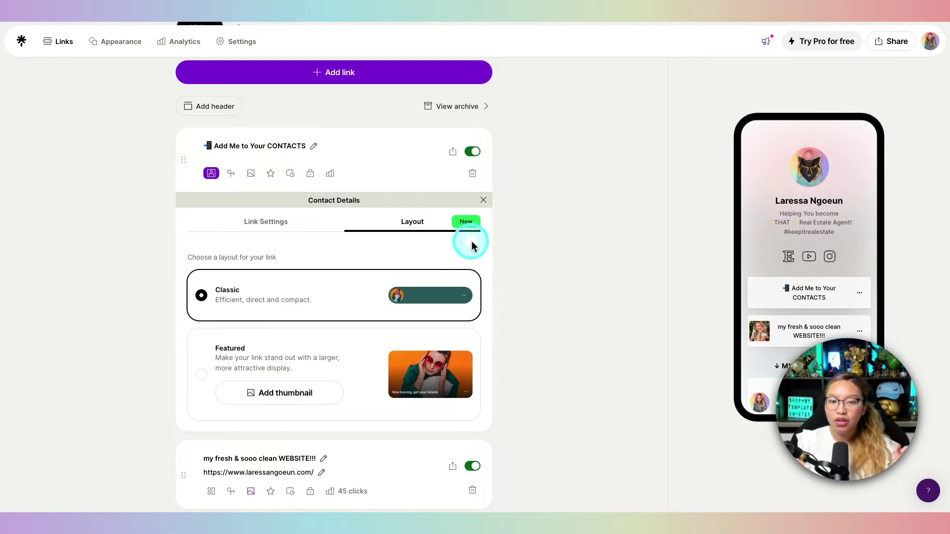
scroll(347, 338, "down", 1)
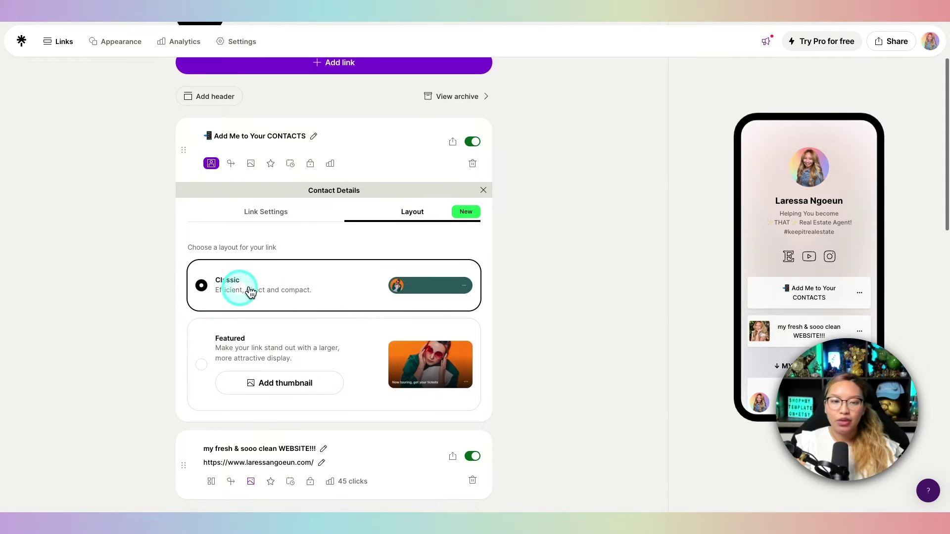
key("fn")
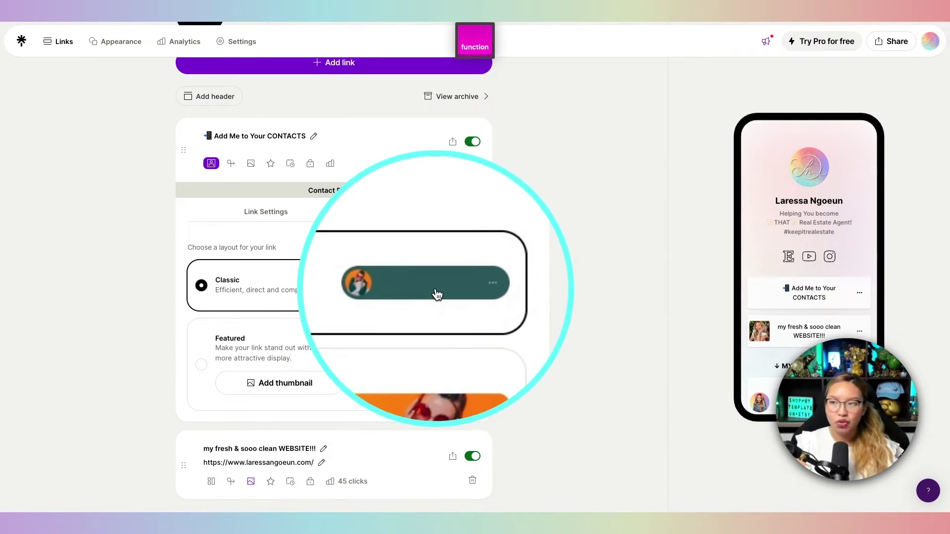
scroll(377, 360, "down", 1)
left_click(202, 351)
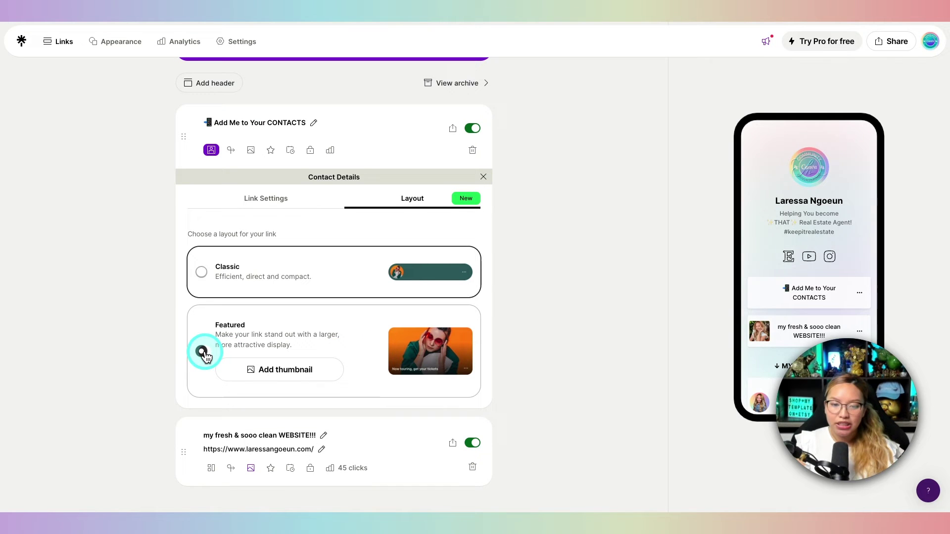
scroll(395, 366, "down", 1)
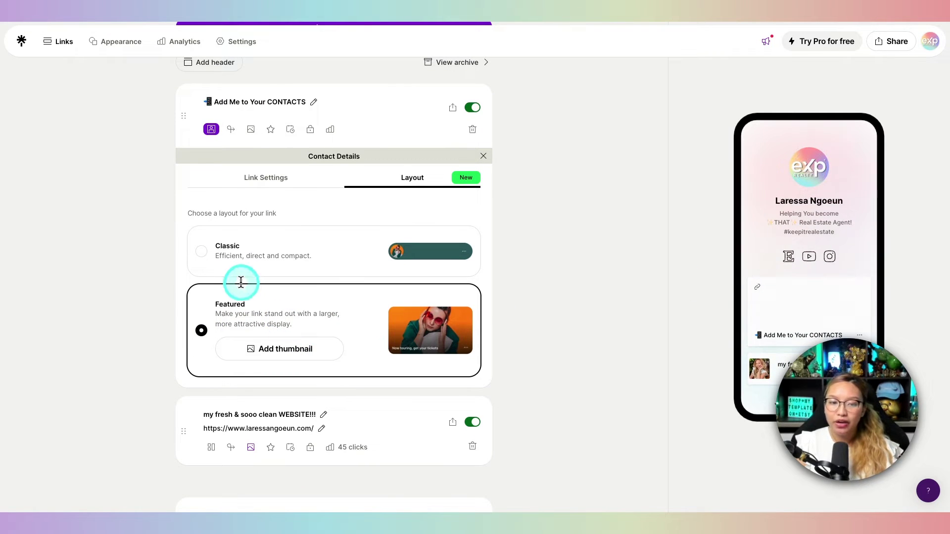
left_click(202, 253)
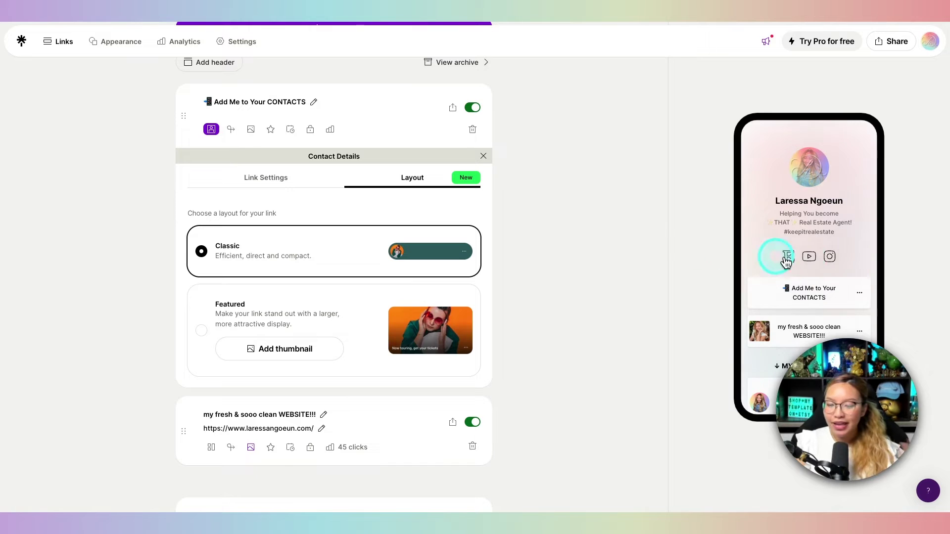
left_click(822, 296)
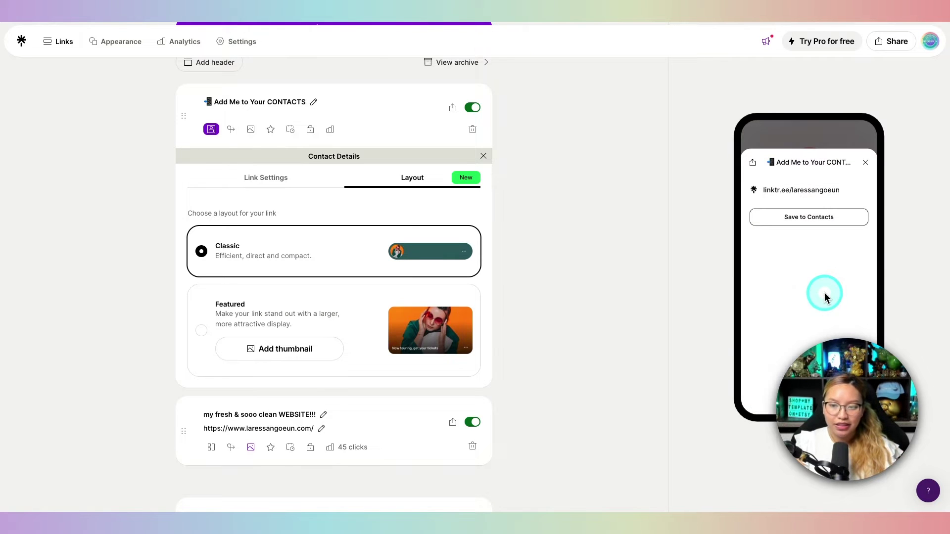
left_click(866, 164)
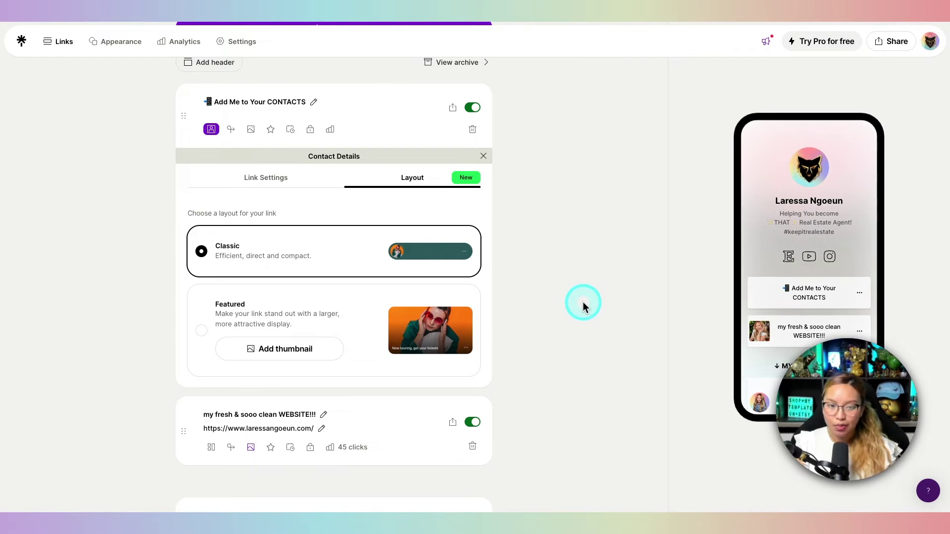
Open the contact link's thumbnail upload, then close it without adding an image
left_click(251, 130)
left_click(291, 203)
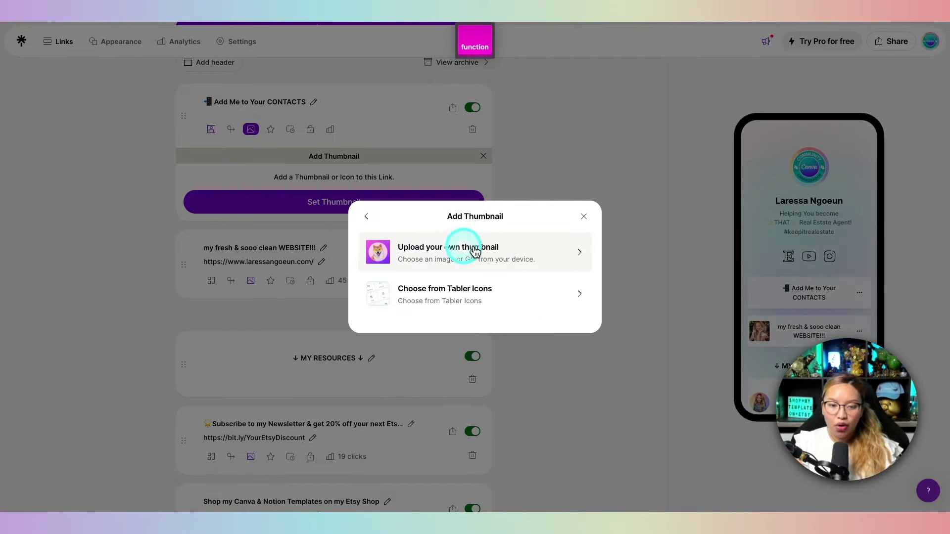
left_click(522, 257)
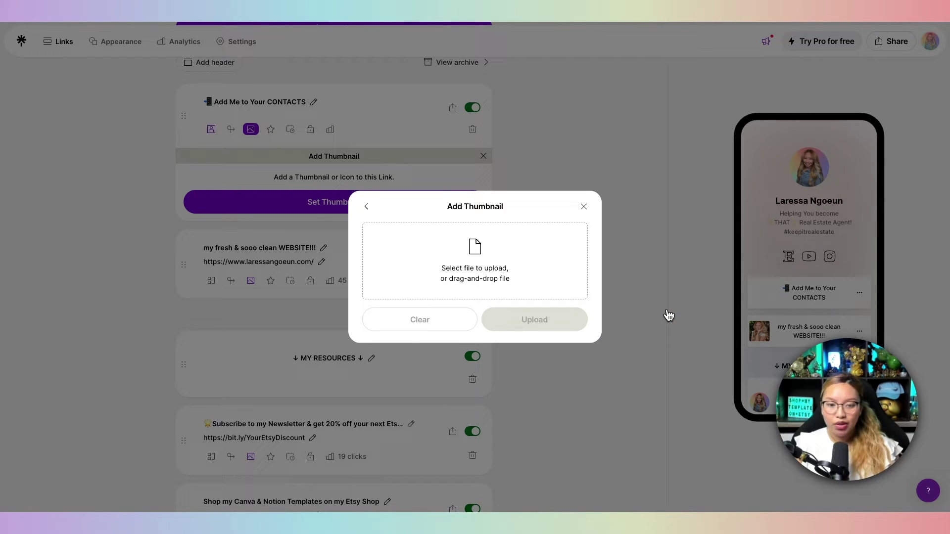
left_click(588, 224)
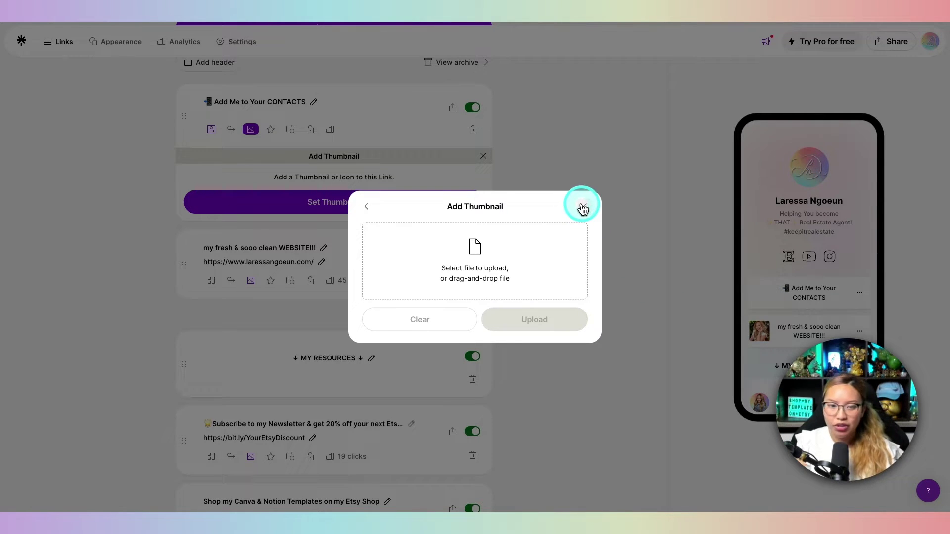
left_click(583, 207)
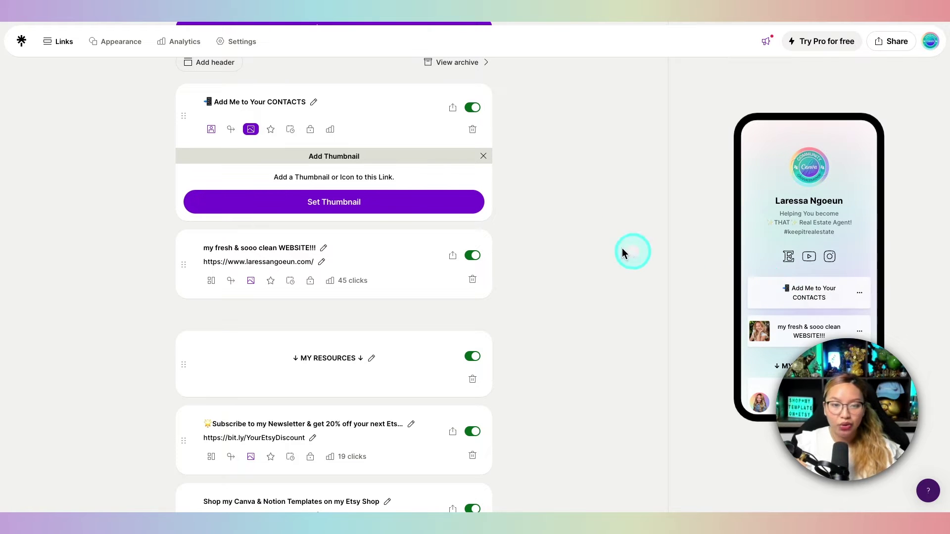
scroll(597, 206, "up", 3)
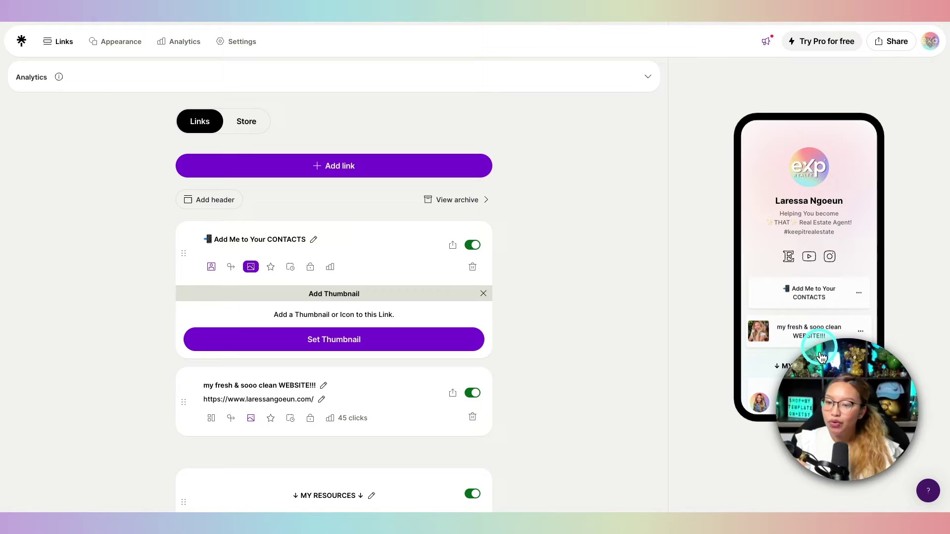
Download the Linktree profile's QR code as a PNG from the Share menu
scroll(833, 386, "down", 5)
scroll(832, 381, "up", 1)
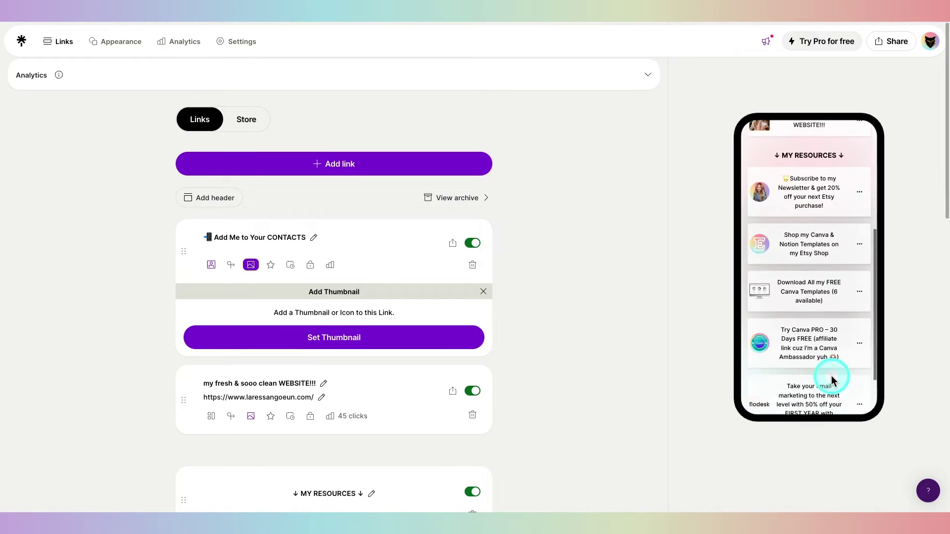
scroll(832, 380, "up", 4)
scroll(619, 298, "up", 1)
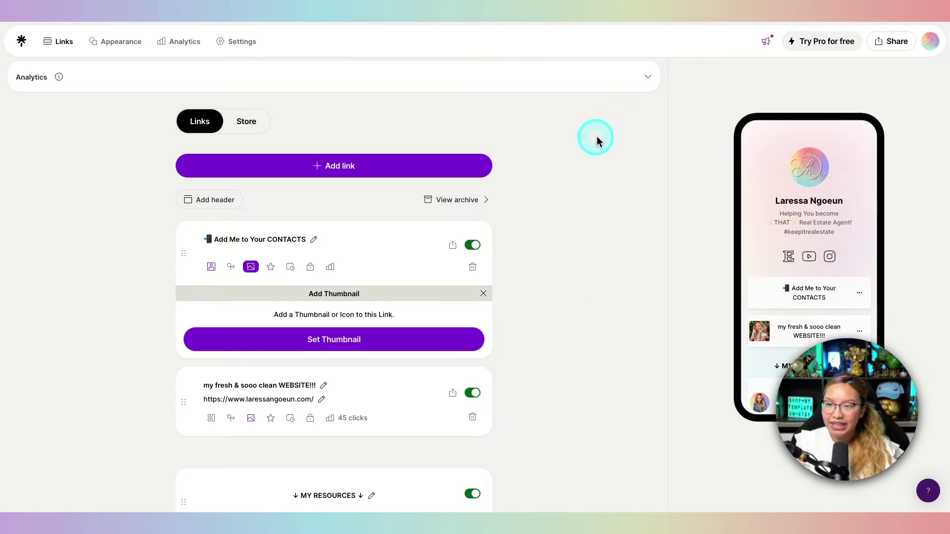
left_click(895, 44)
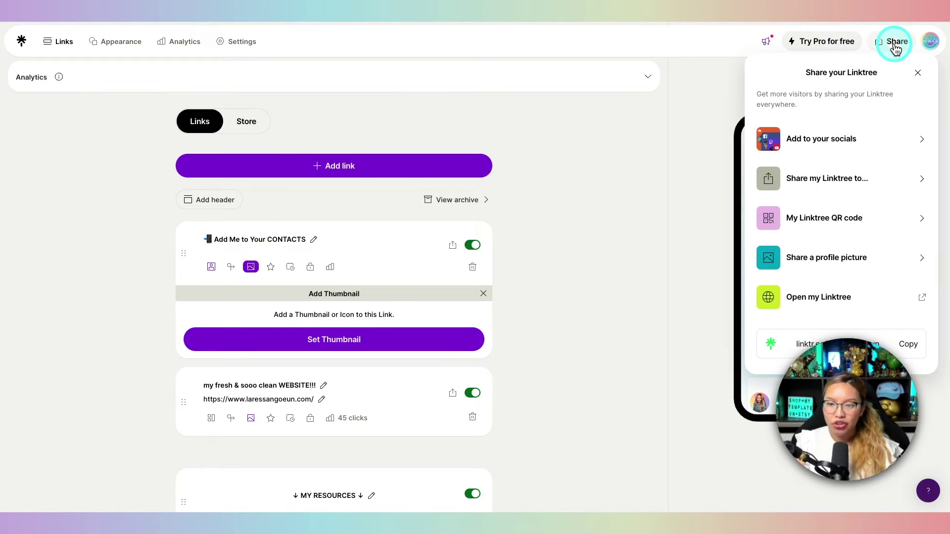
left_click(787, 225)
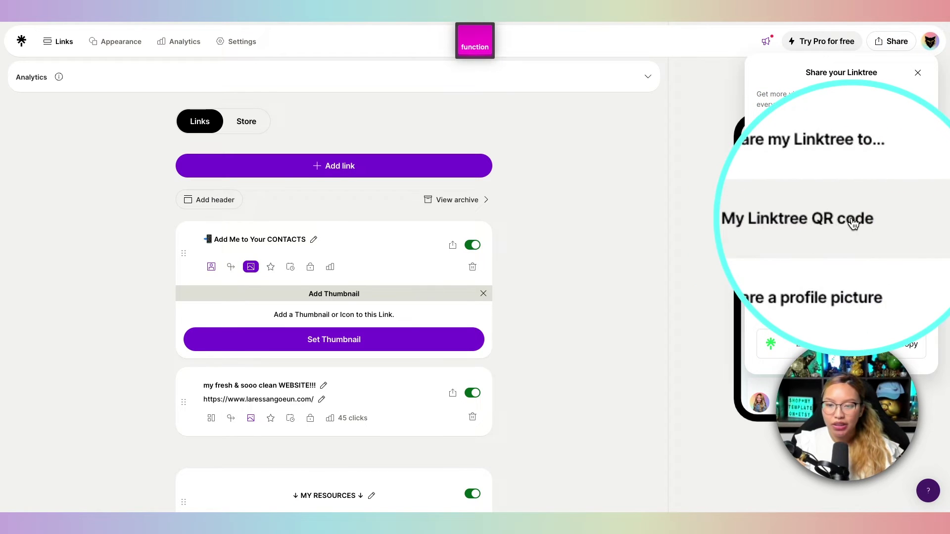
left_click(894, 221)
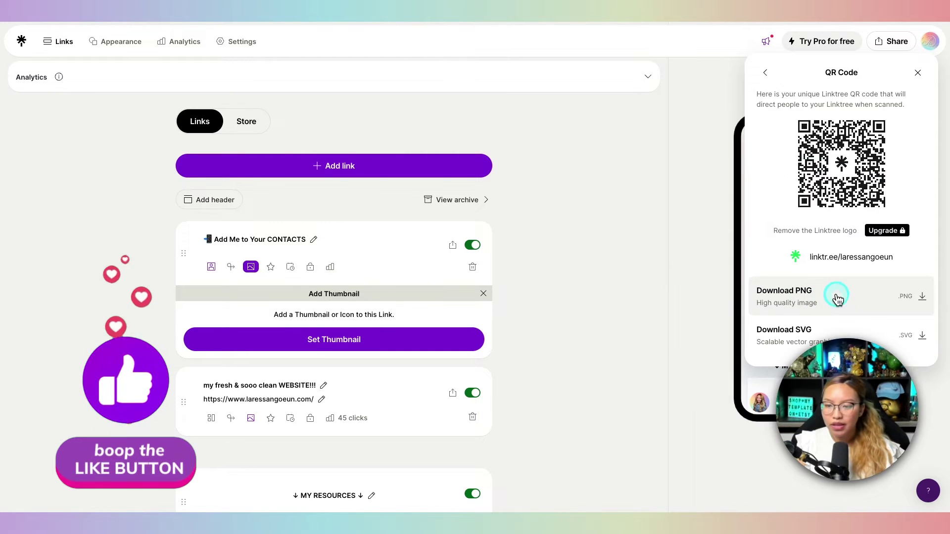
left_click(813, 299)
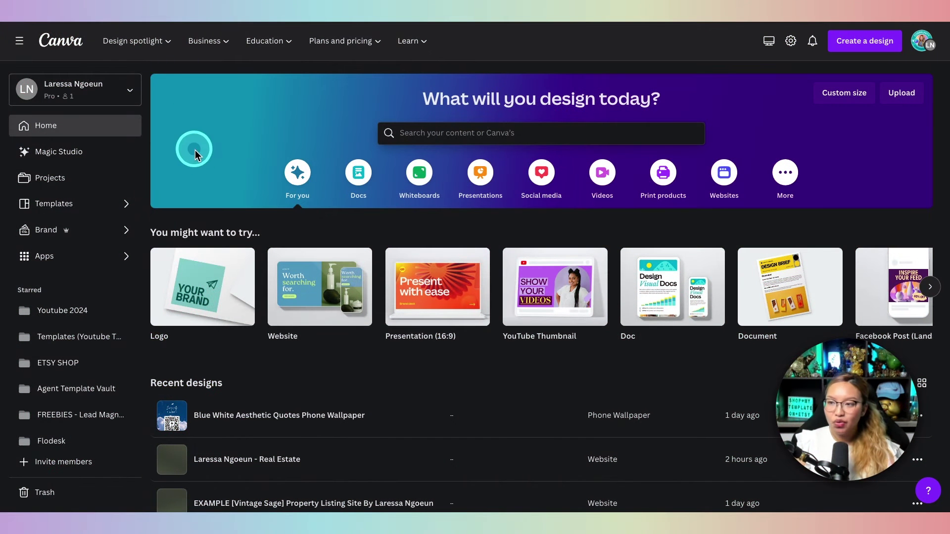
Search Canva for 'iphone' and choose the 'iphone wallpaper' suggestion
left_click(518, 134)
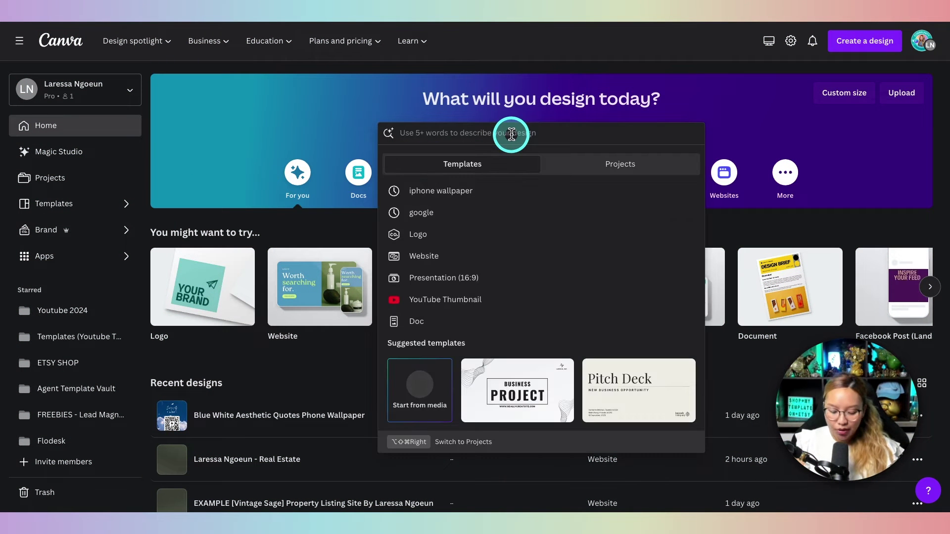
type("iphone")
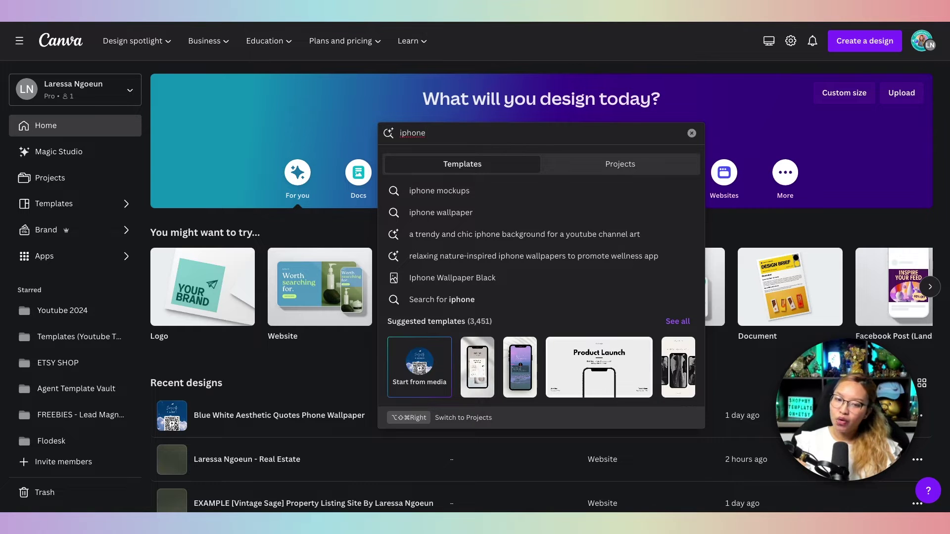
left_click(471, 212)
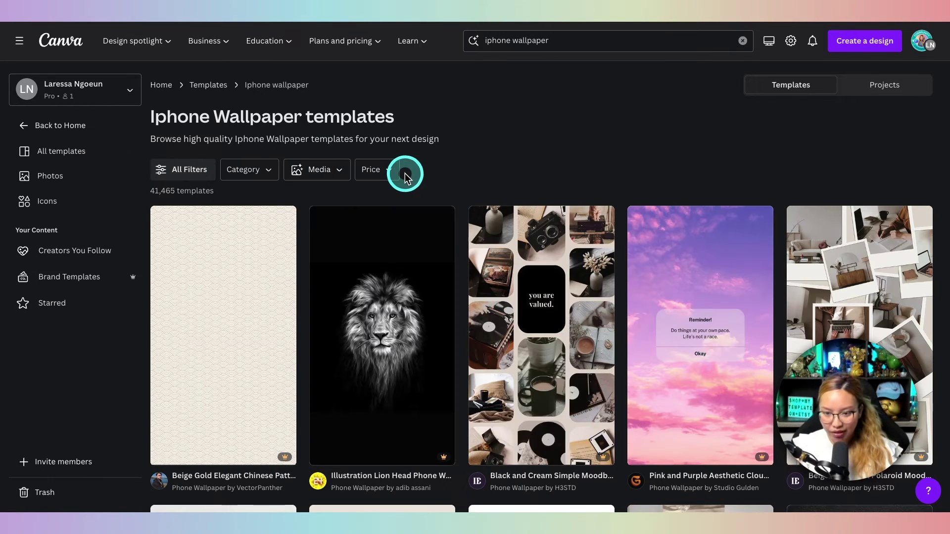
Scroll through the iPhone wallpaper templates for ideas
scroll(451, 185, "down", 2)
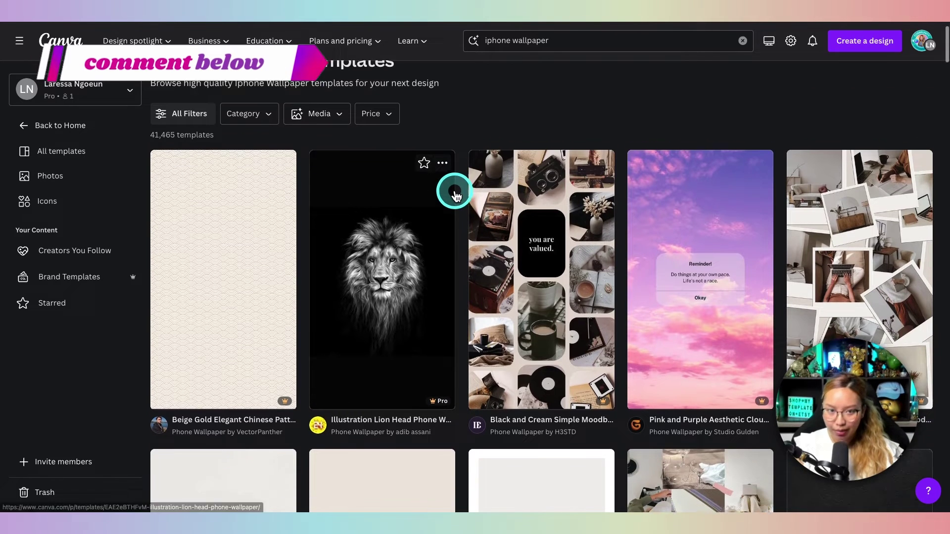
scroll(457, 191, "down", 2)
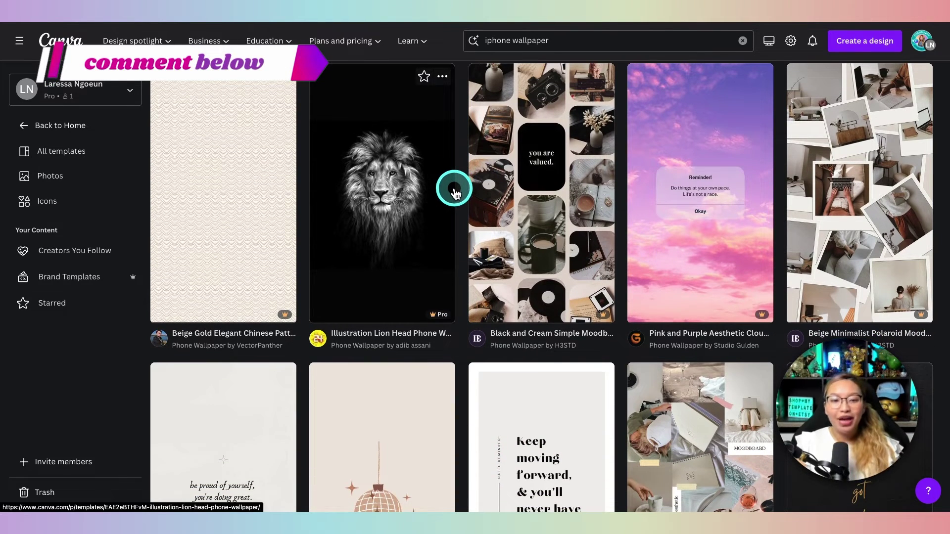
scroll(456, 192, "down", 2)
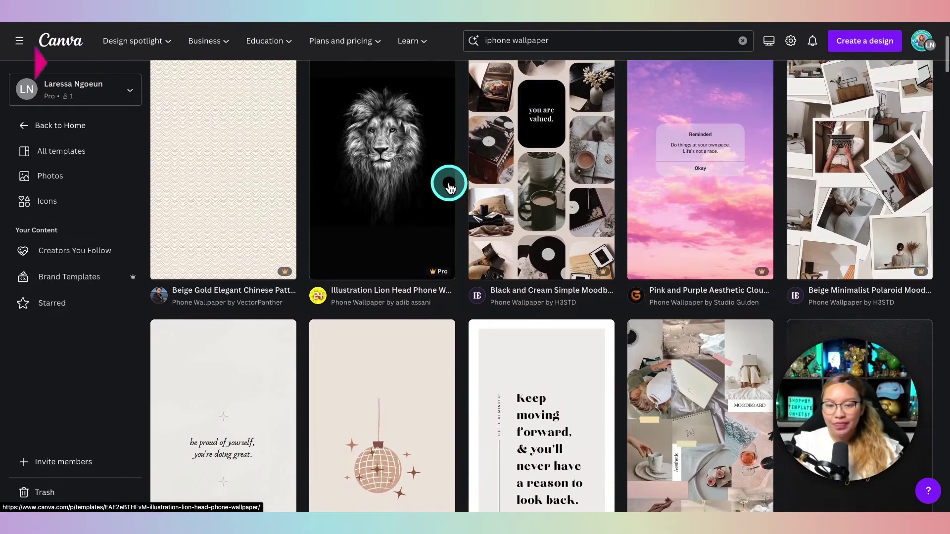
scroll(455, 192, "down", 7)
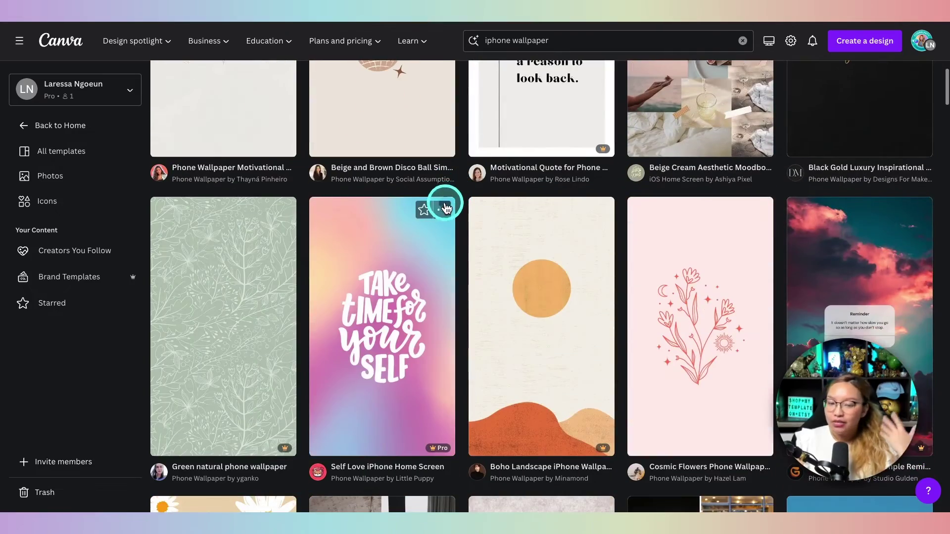
scroll(442, 209, "down", 7)
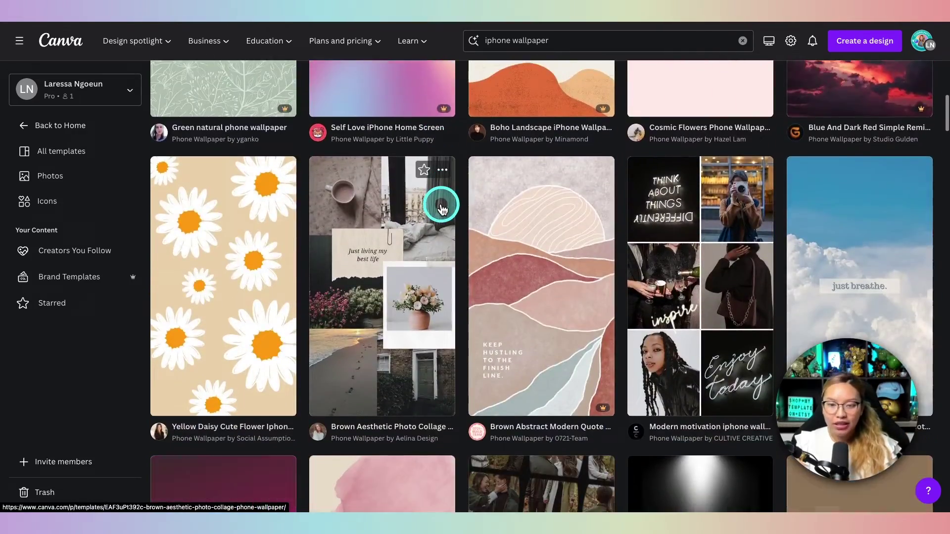
scroll(442, 210, "down", 7)
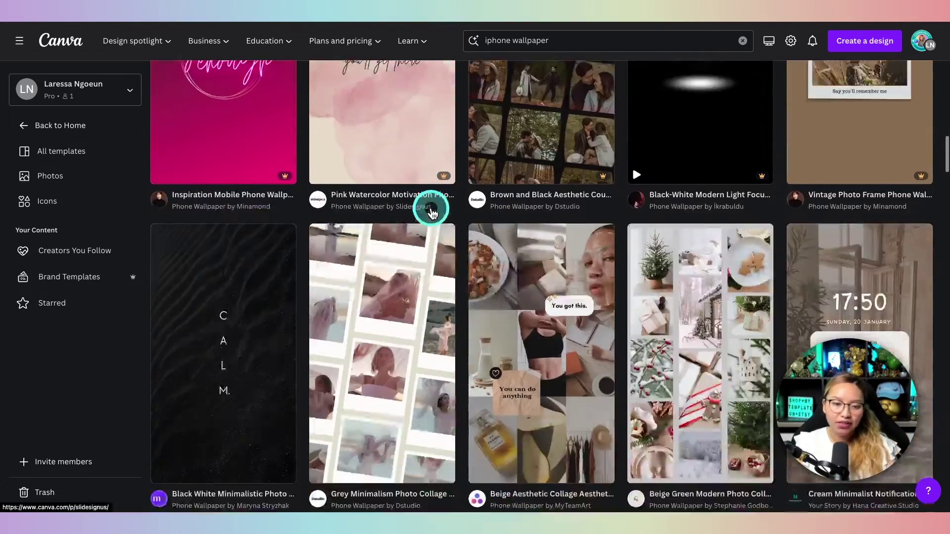
scroll(423, 217, "down", 9)
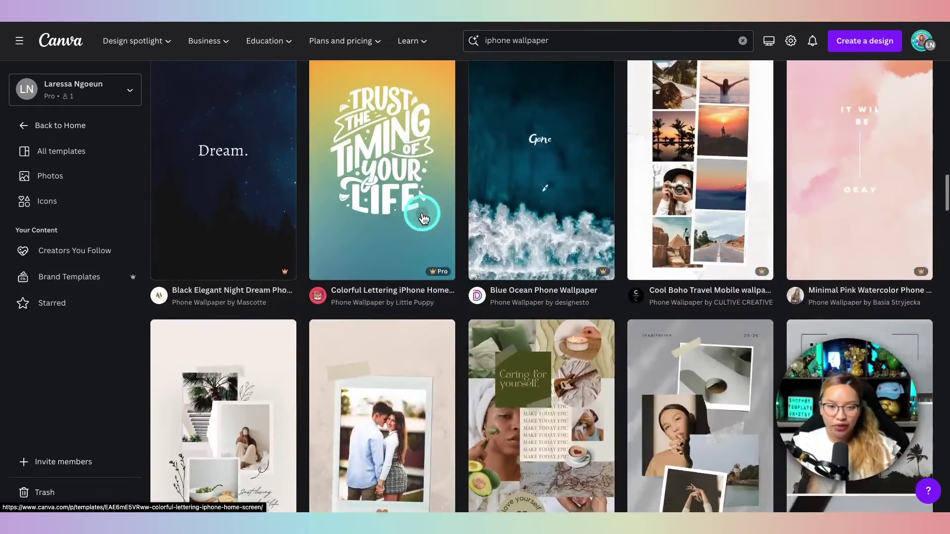
scroll(422, 215, "down", 4)
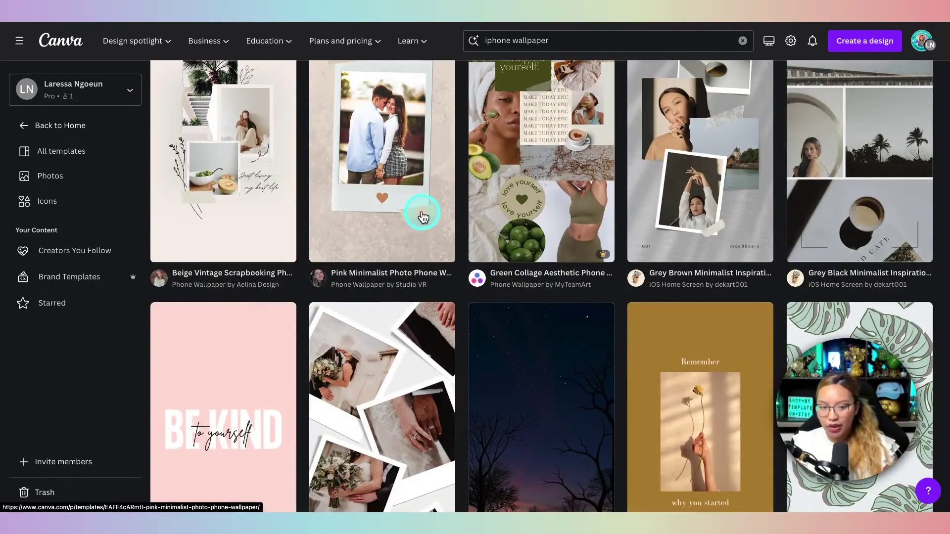
scroll(429, 216, "down", 4)
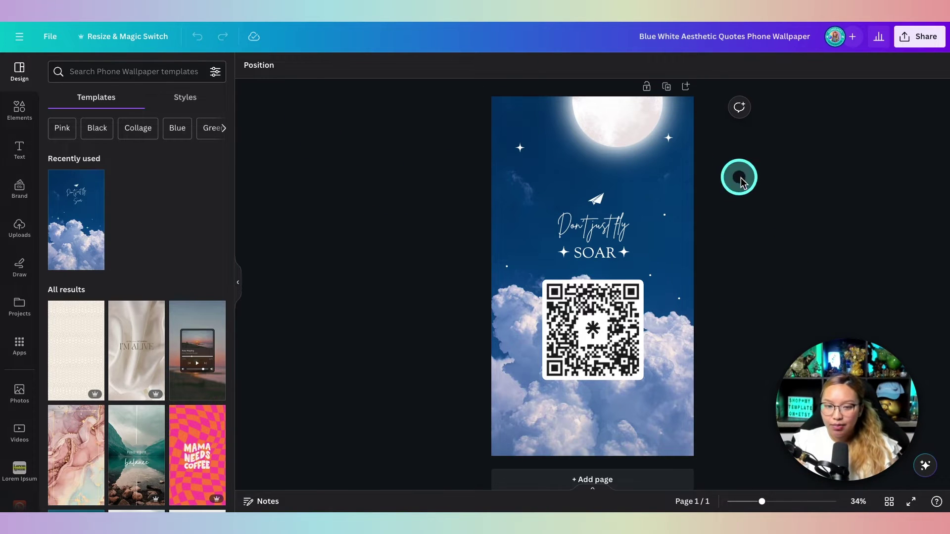
Show Uploads, then the Brand kit, and scroll to its Graphics section
key("fn")
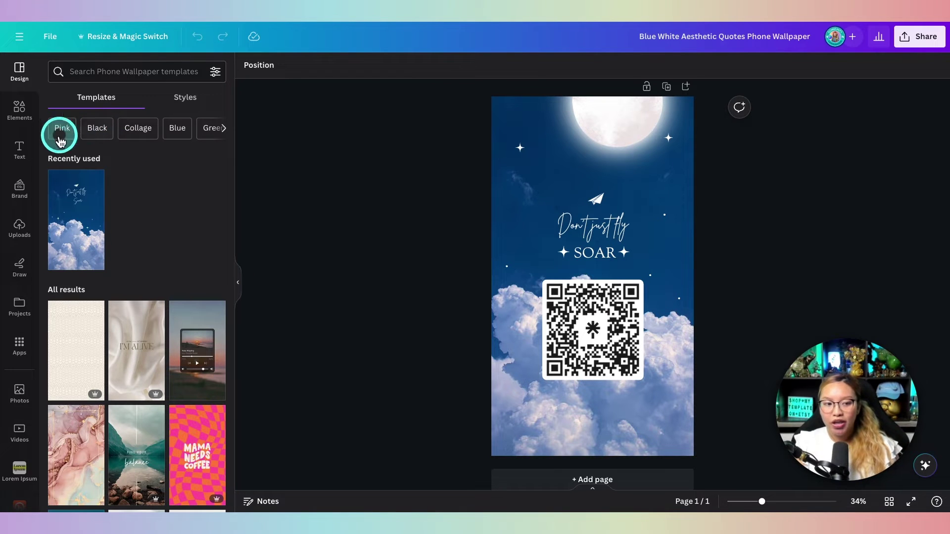
left_click(20, 231)
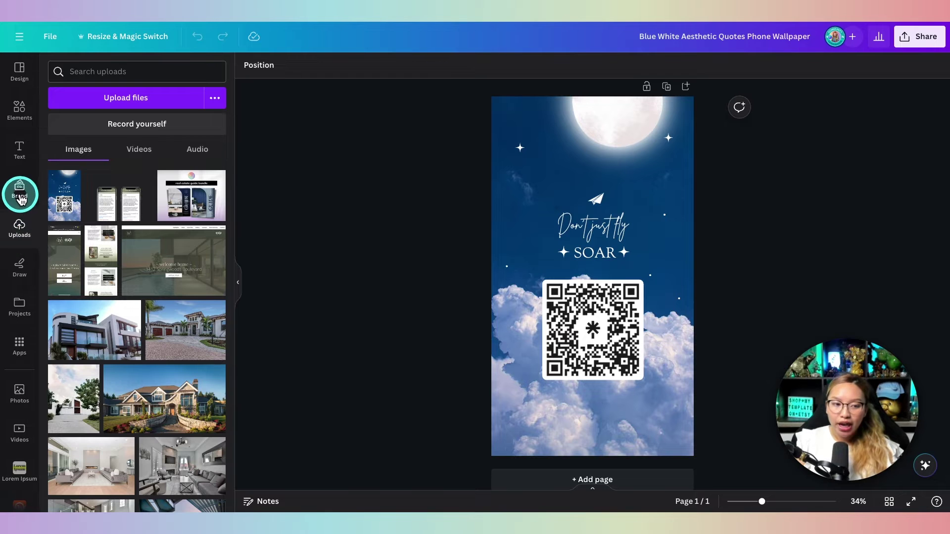
left_click(20, 193)
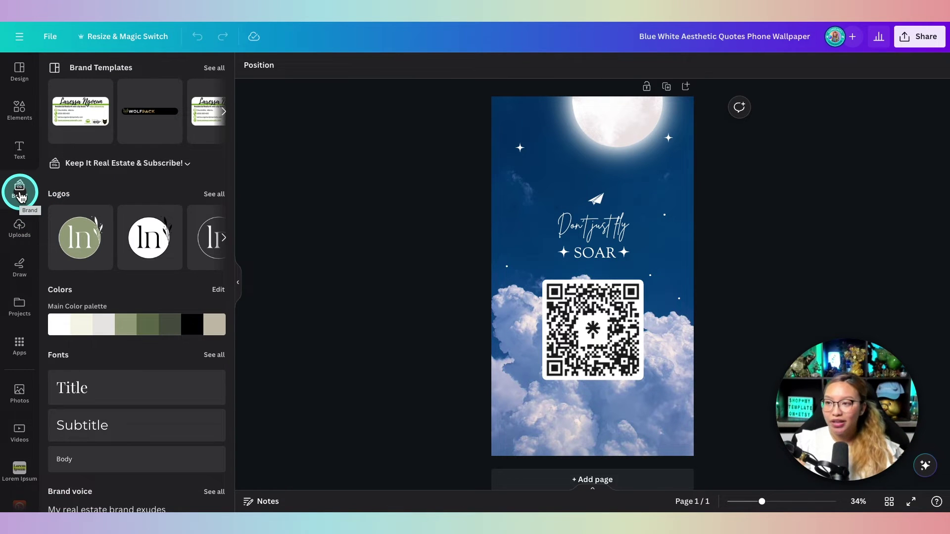
scroll(102, 233, "down", 7)
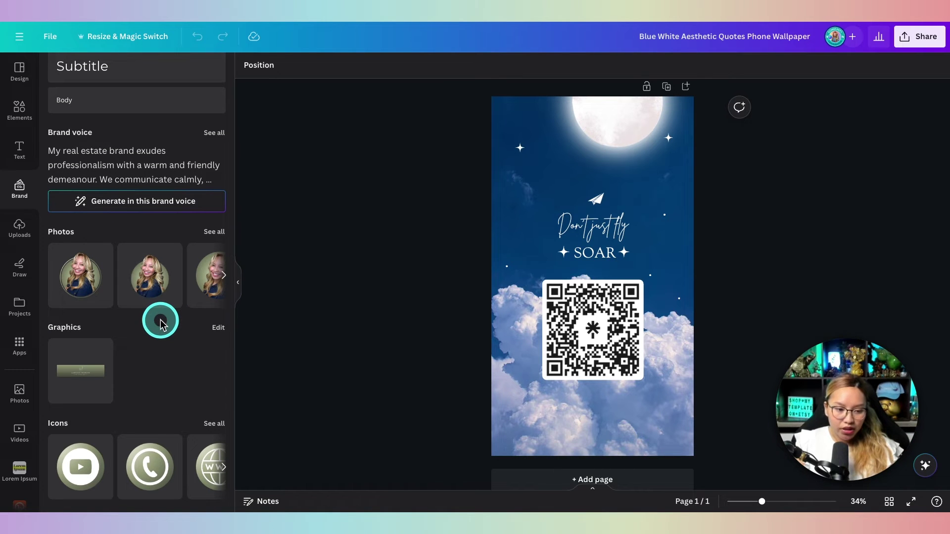
scroll(170, 331, "up", 1)
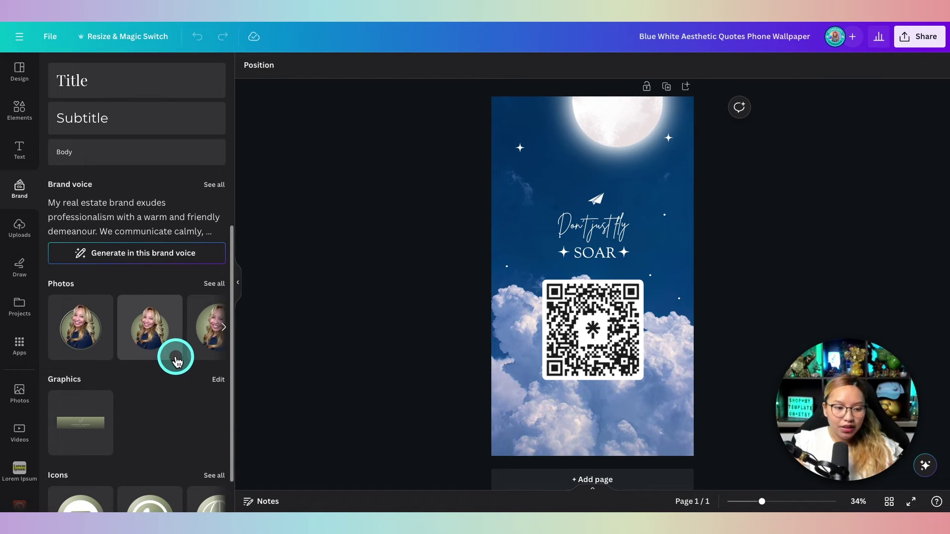
scroll(174, 360, "down", 1)
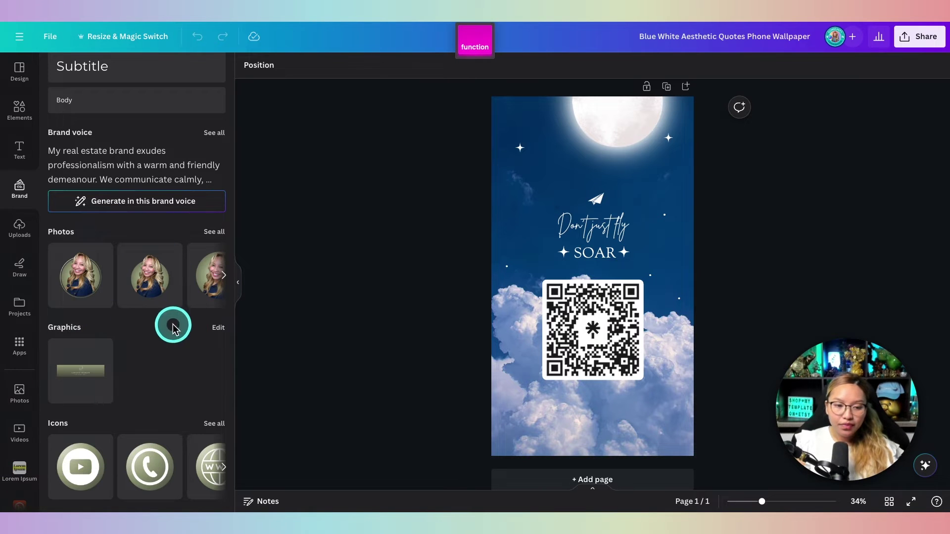
Start uploading a graphic to the brand kit from Downloads, then cancel the file dialog
left_click(219, 329)
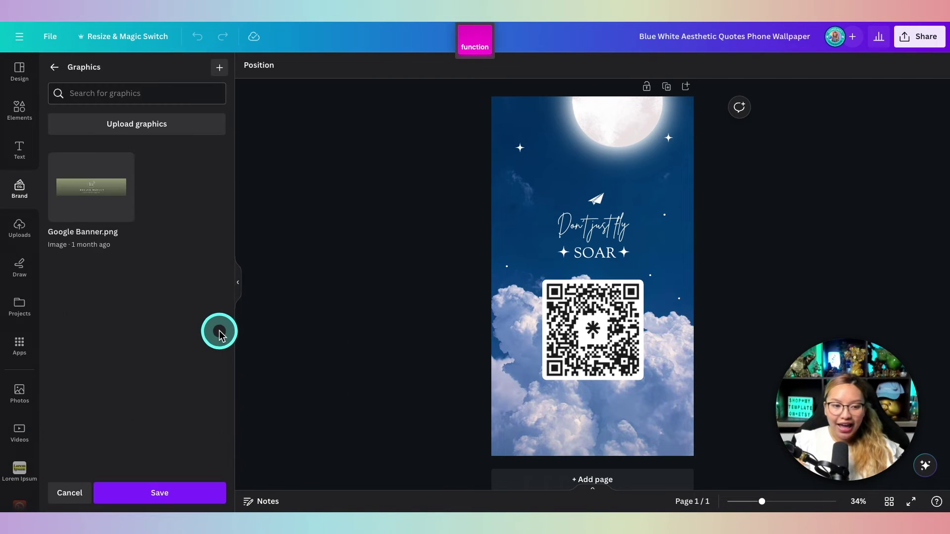
left_click(219, 68)
left_click(272, 124)
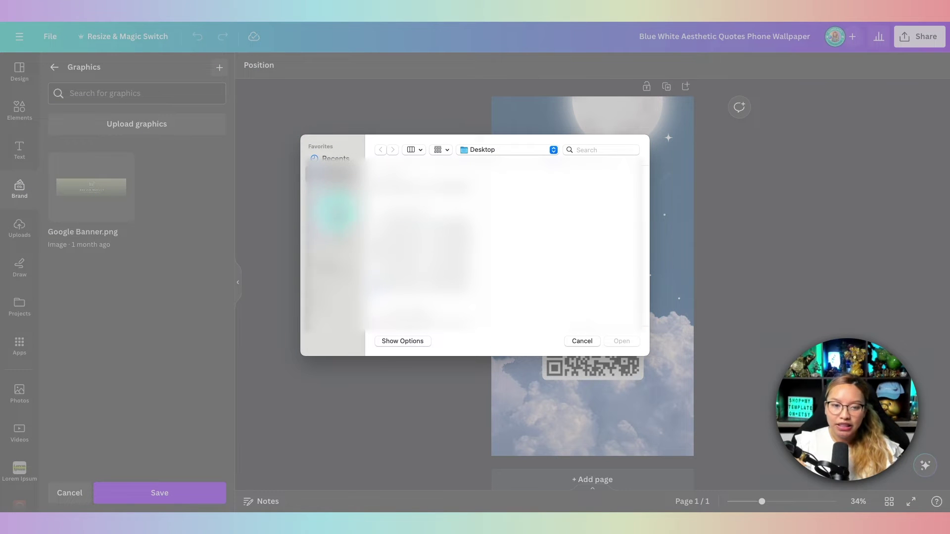
left_click(331, 219)
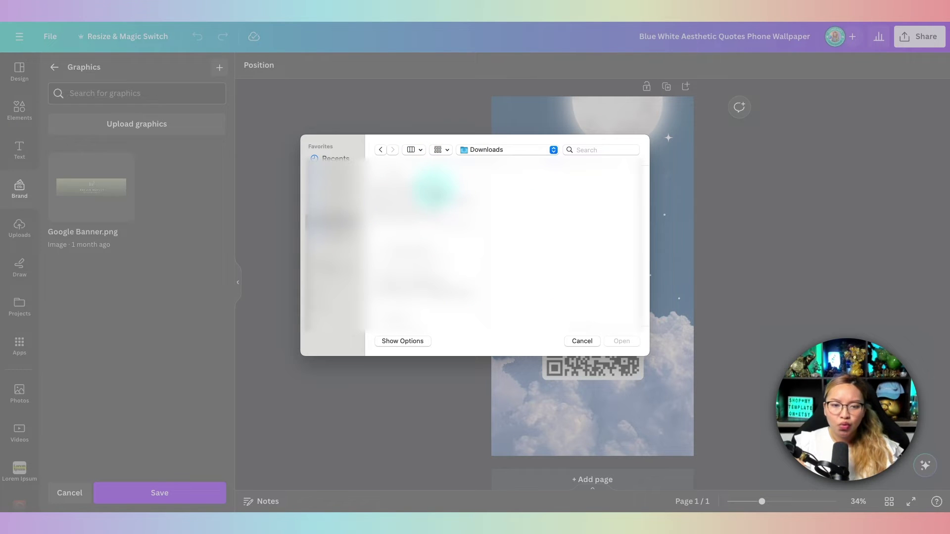
left_click(427, 187)
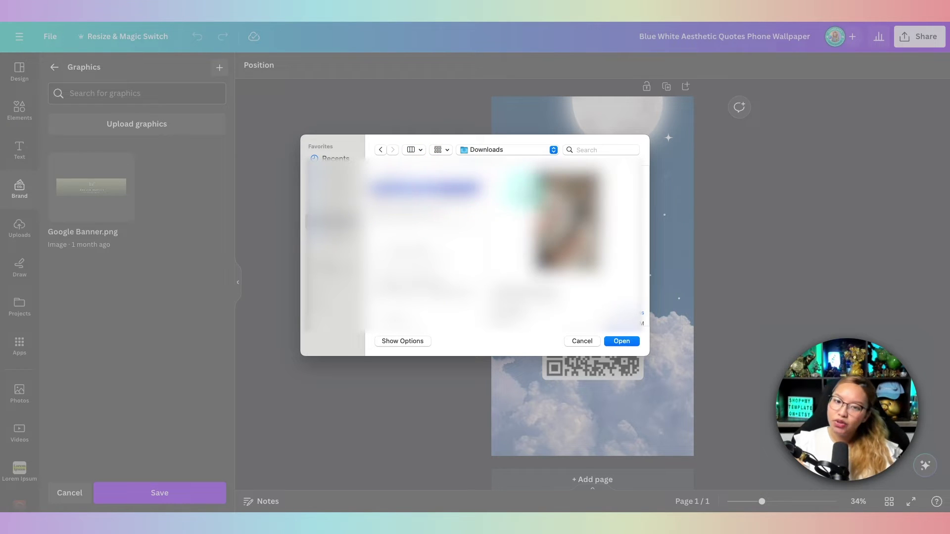
left_click(581, 342)
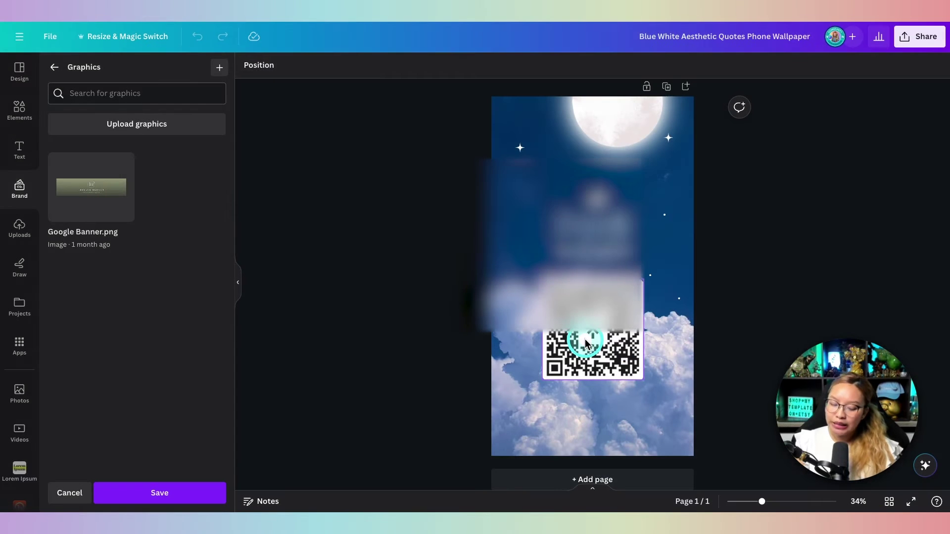
Drag the QR code PNG from the Dock's Downloads stack into Brand Graphics
left_click(360, 203)
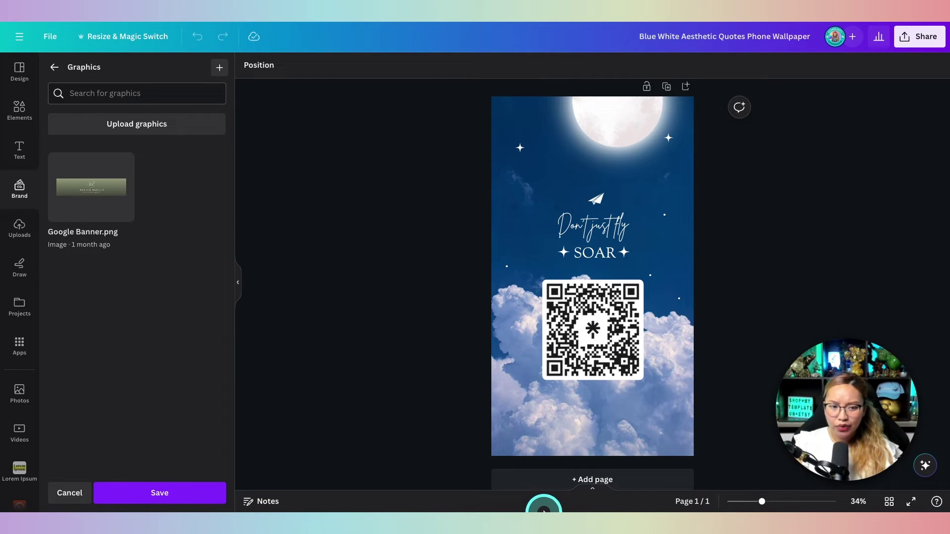
mouse_move(549, 500)
left_click(684, 496)
left_click_drag(687, 463, 161, 248)
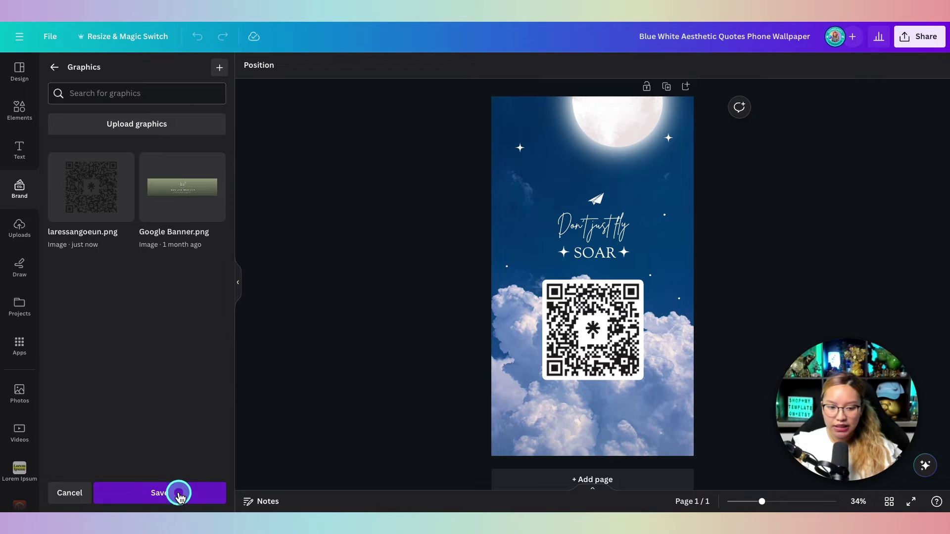
Save the new graphic, duplicate the page, and delete the old QR code and backing
left_click(179, 495)
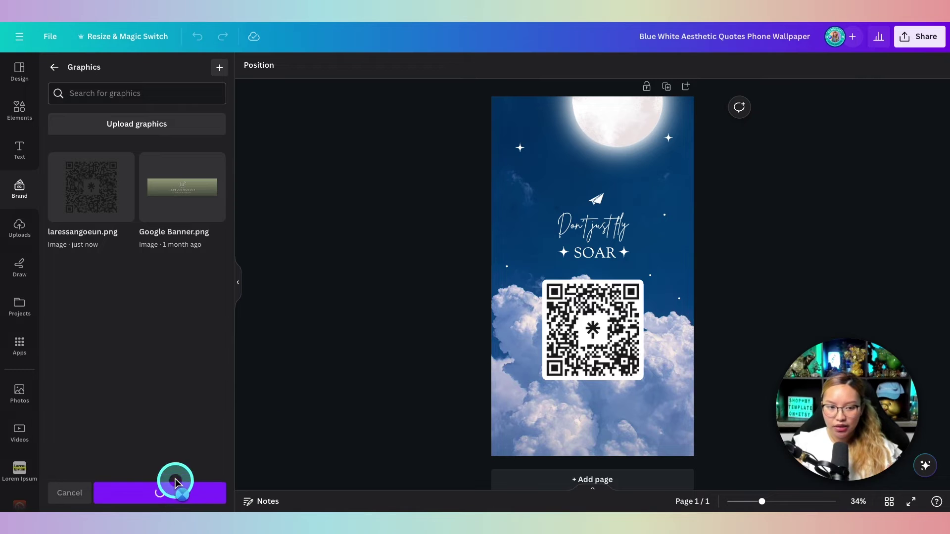
left_click(671, 94)
left_click(597, 322)
left_click(591, 317)
key("Delete")
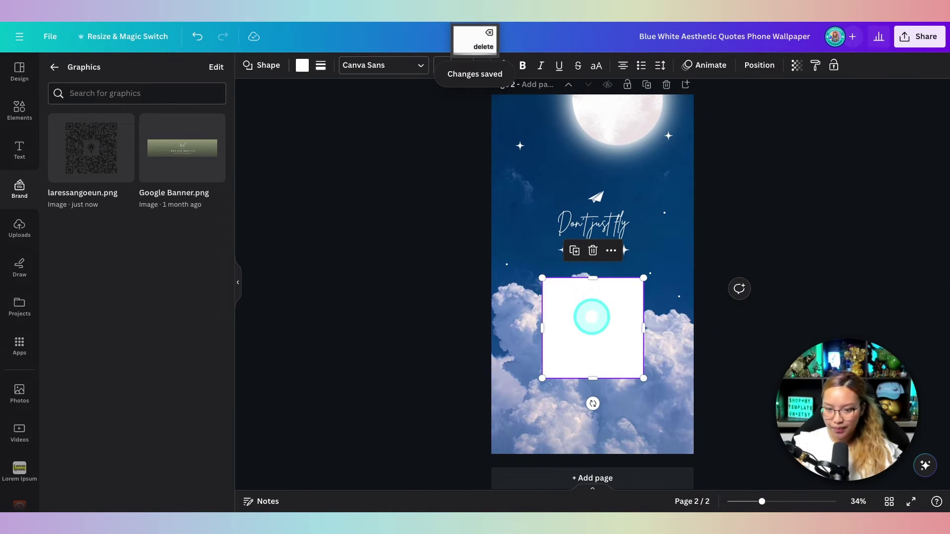
key("Delete")
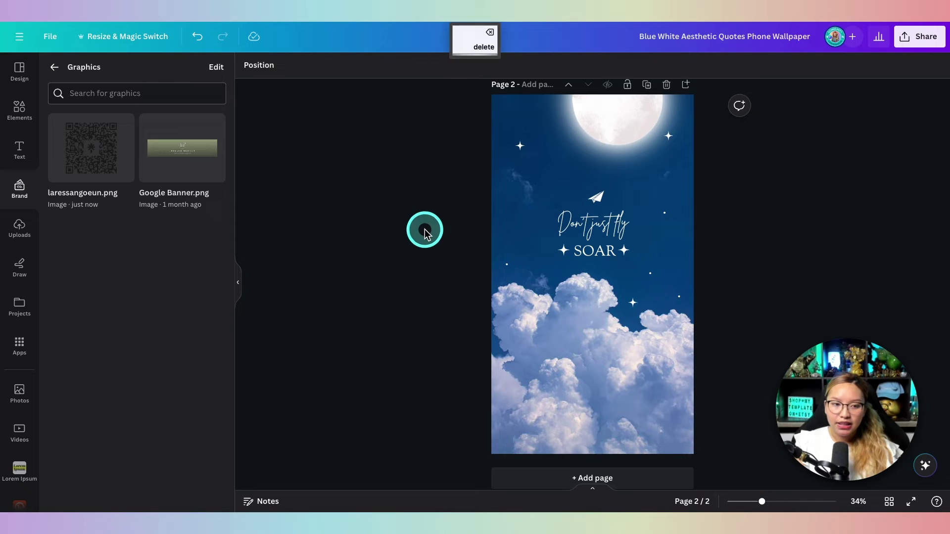
Place the uploaded QR code image below 'Don't just fly SOAR'
left_click(85, 160)
left_click_drag(638, 319, 617, 342)
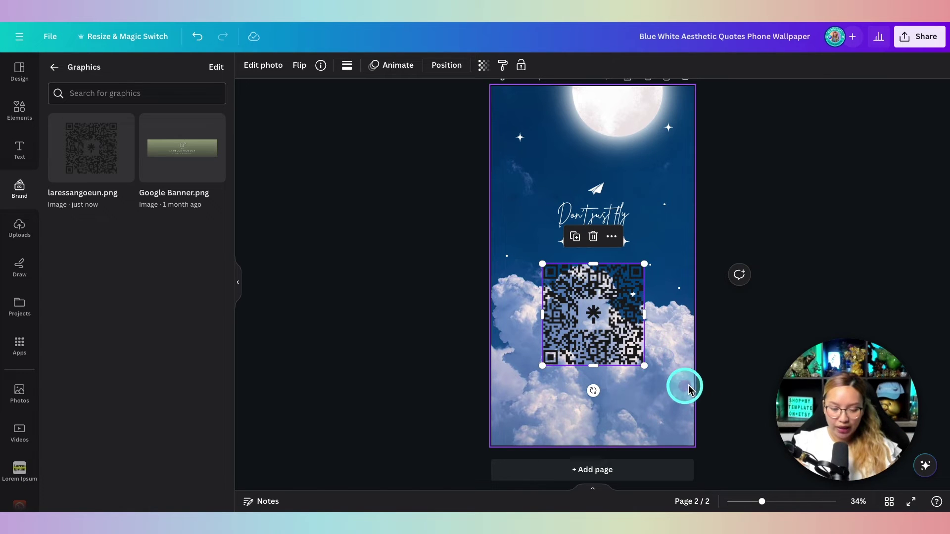
scroll(693, 380, "up", 5, "super")
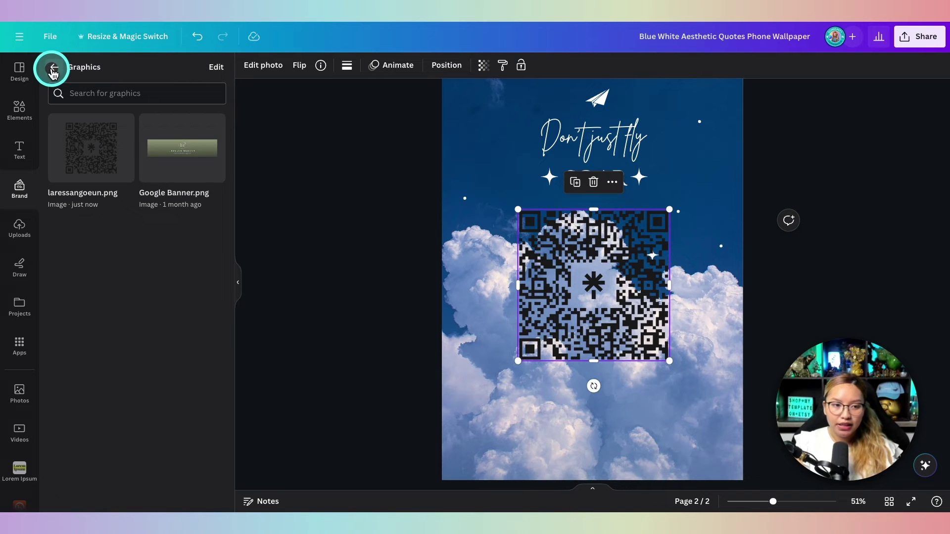
Add a white rounded square and resize it to frame the QR code
left_click(18, 113)
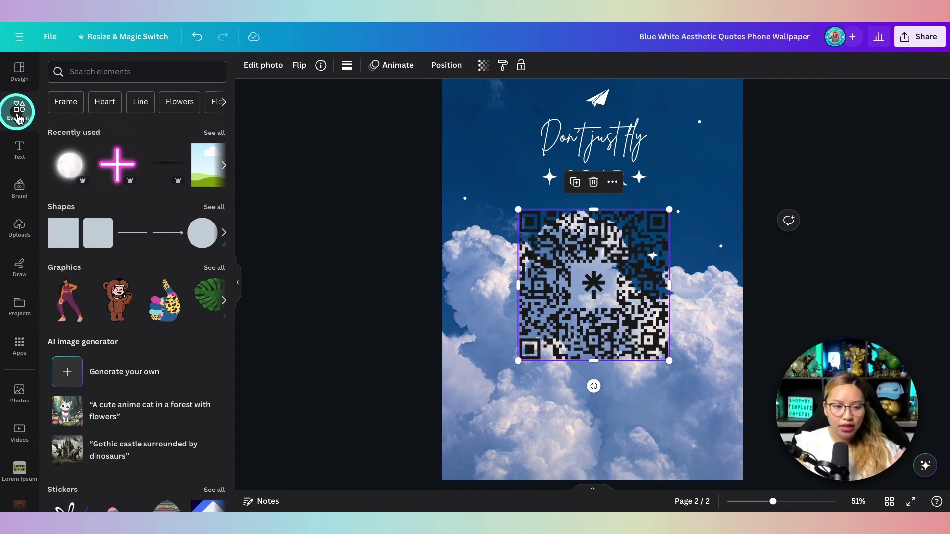
left_click(95, 245)
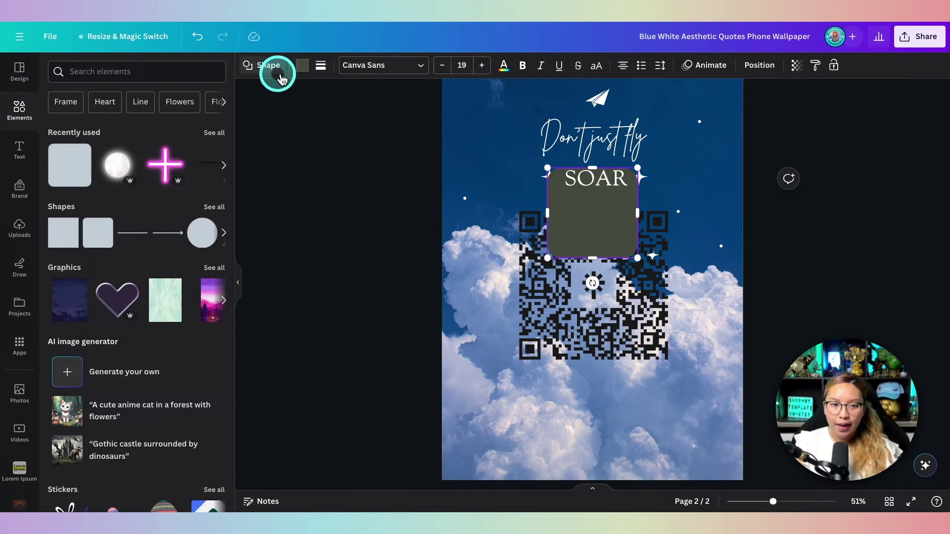
left_click(302, 65)
left_click(214, 131)
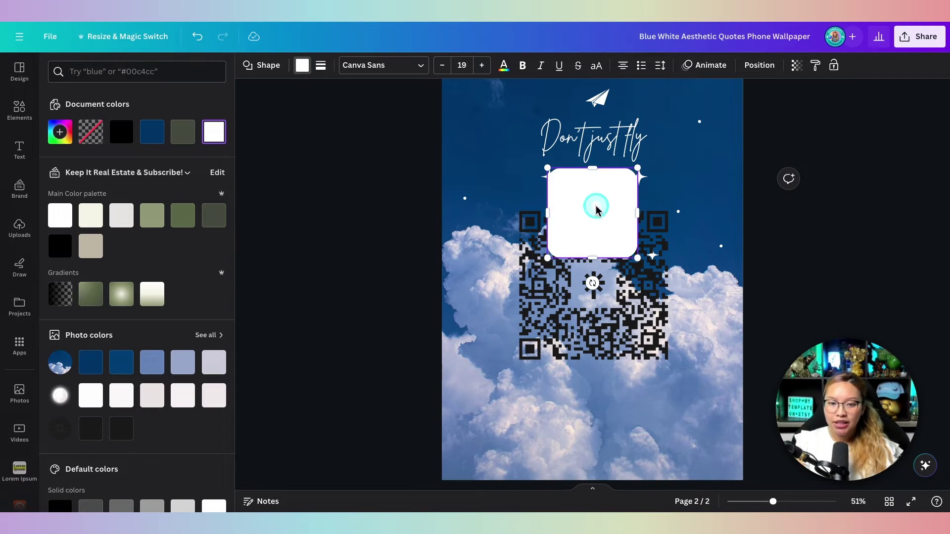
left_click_drag(596, 208, 560, 246)
left_click_drag(599, 291, 677, 370)
left_click_drag(636, 328, 623, 316)
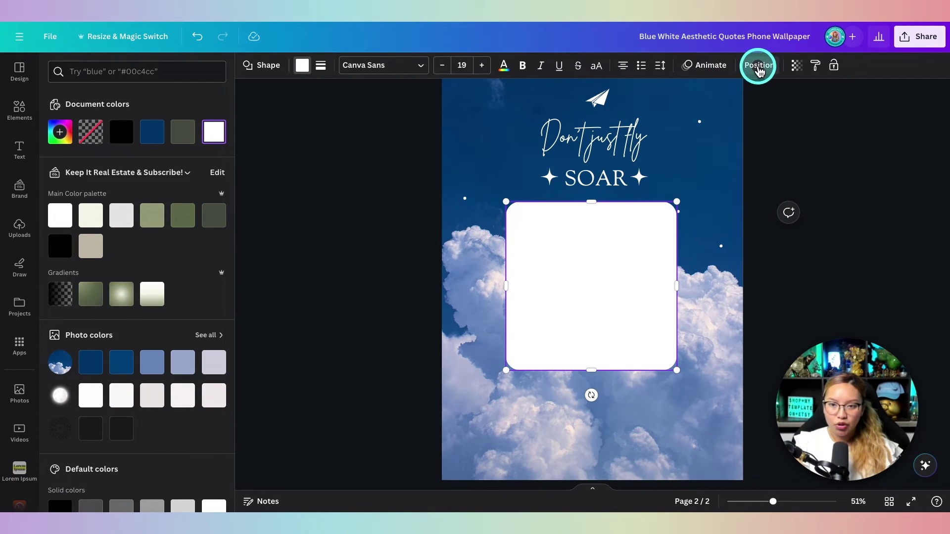
Layer the white square behind the QR code and centre the QR on it
left_click(759, 65)
left_click(179, 68)
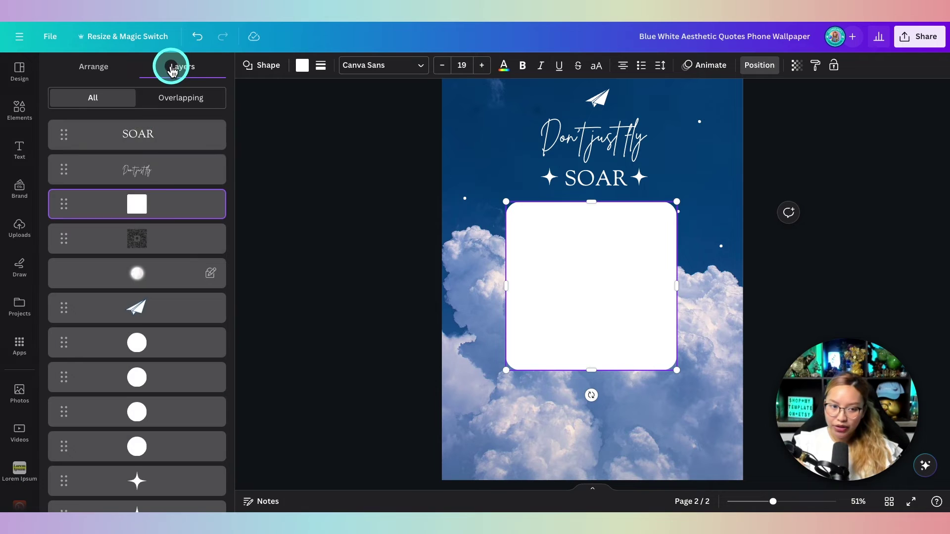
left_click_drag(159, 205, 182, 257)
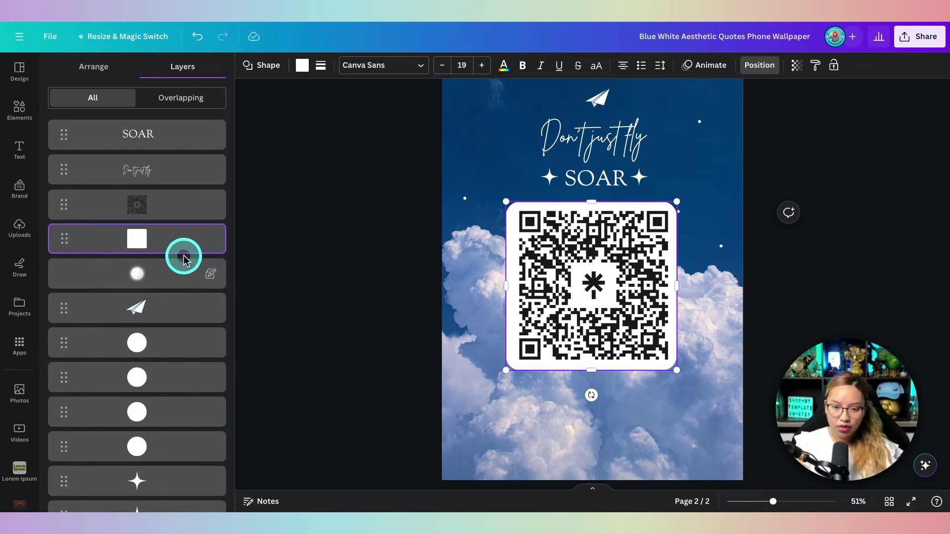
left_click_drag(613, 283, 593, 280)
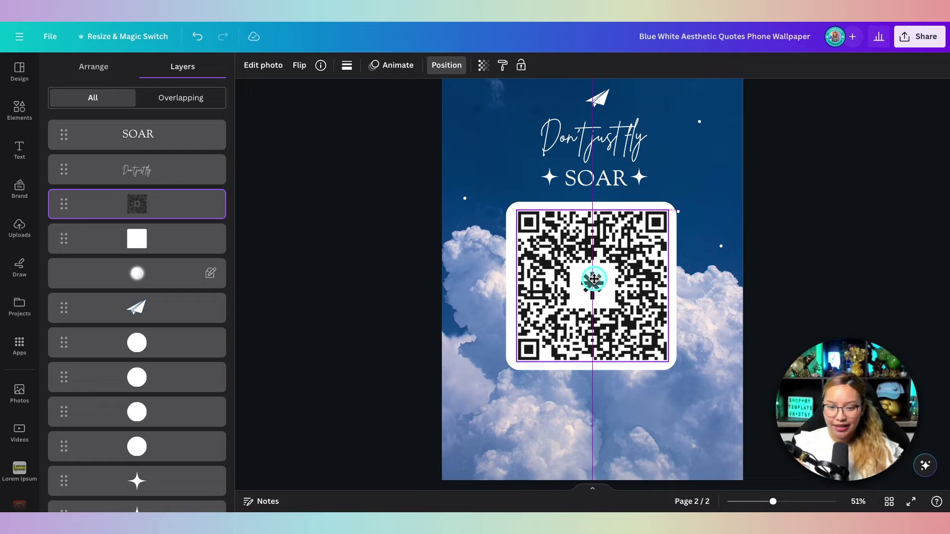
left_click(723, 302)
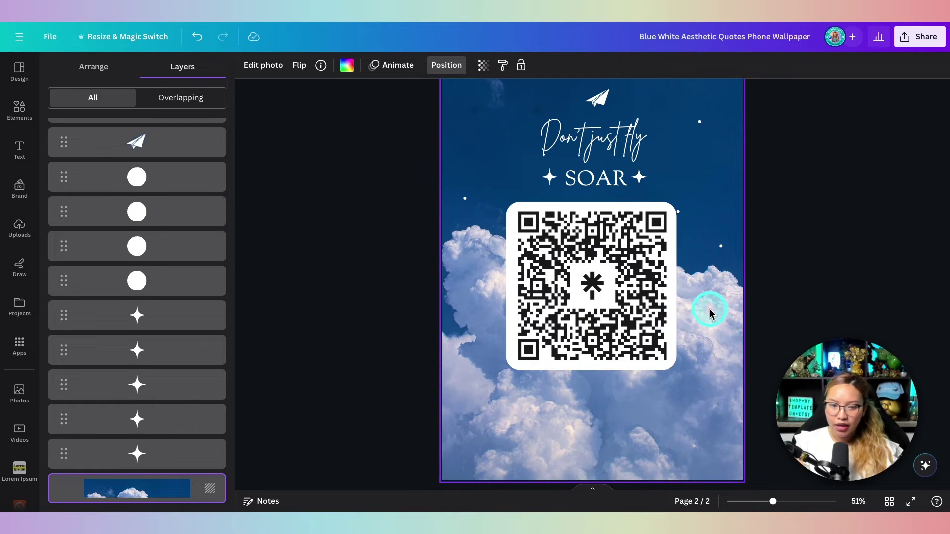
scroll(708, 311, "down", 3)
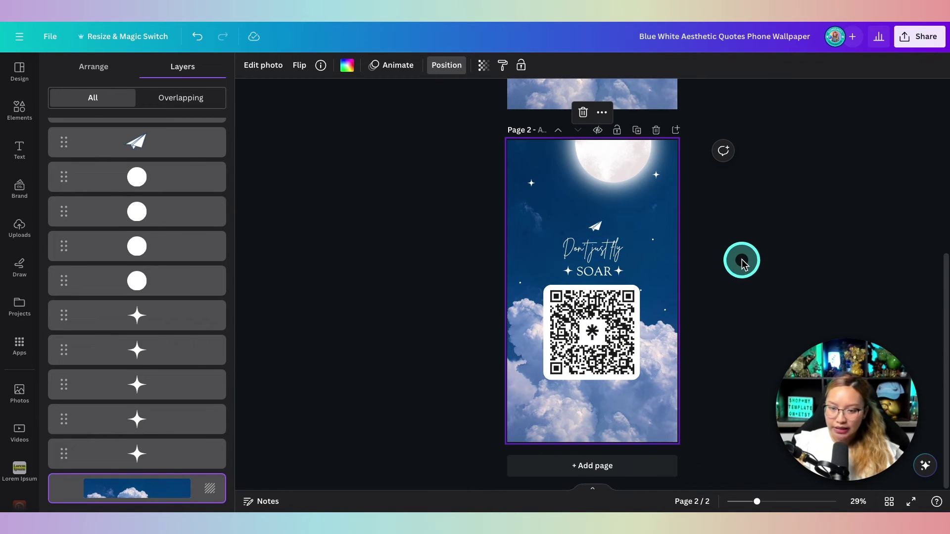
Close the Position panel and adjust elements on page 2, leaving the QR-code wallpaper on show
left_click(714, 317)
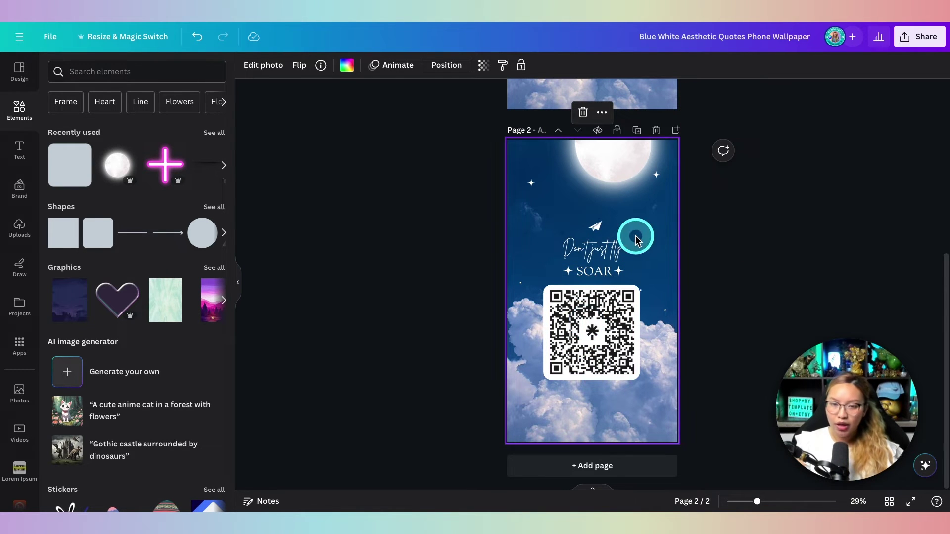
mouse_move(592, 176)
left_mouse_down()
mouse_move(553, 180)
mouse_move(533, 202)
left_mouse_up()
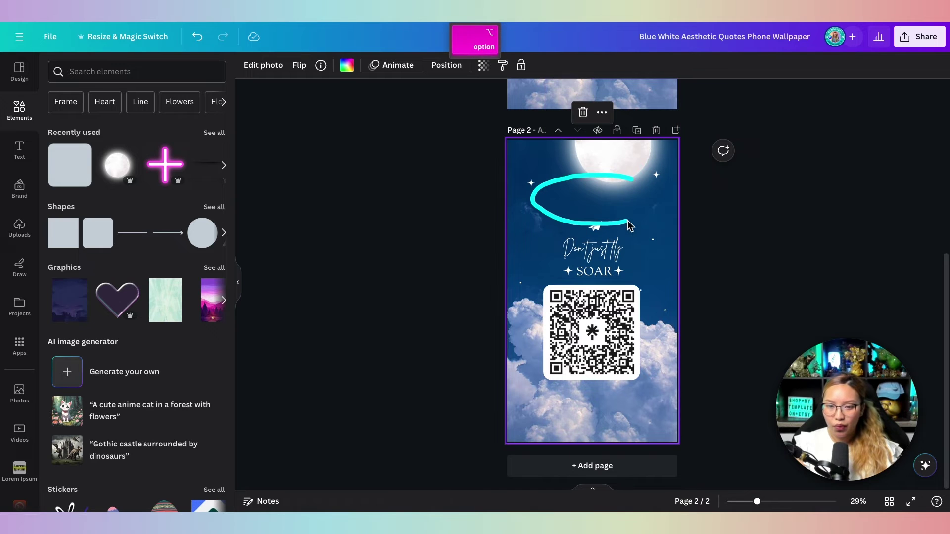
mouse_move(629, 225)
left_mouse_down()
mouse_move(650, 201)
mouse_move(620, 180)
left_mouse_up()
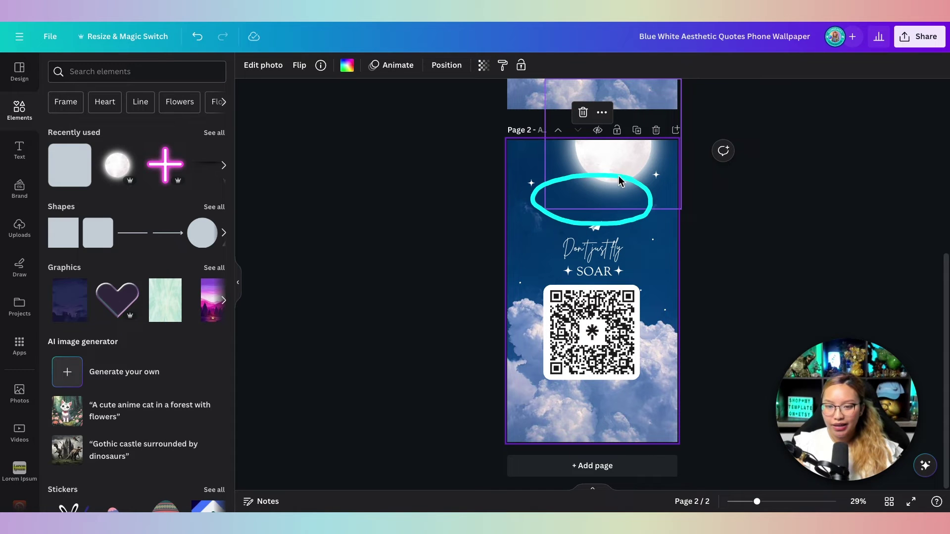
left_click(724, 278)
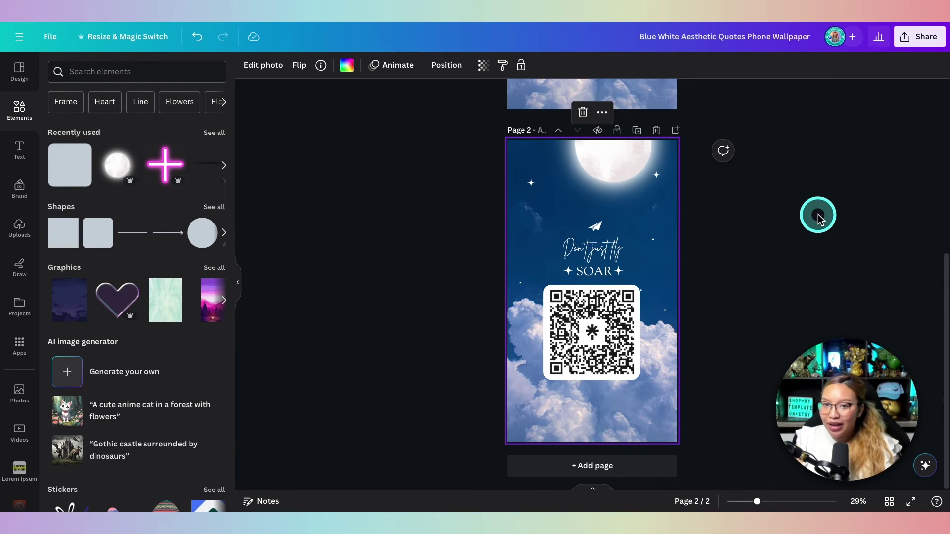
left_click(917, 44)
left_click(815, 310)
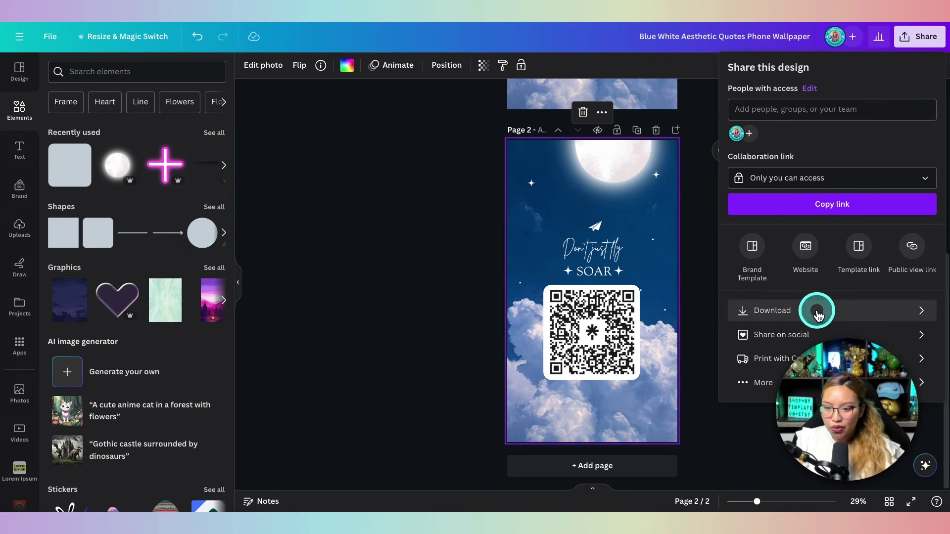
left_click(784, 235)
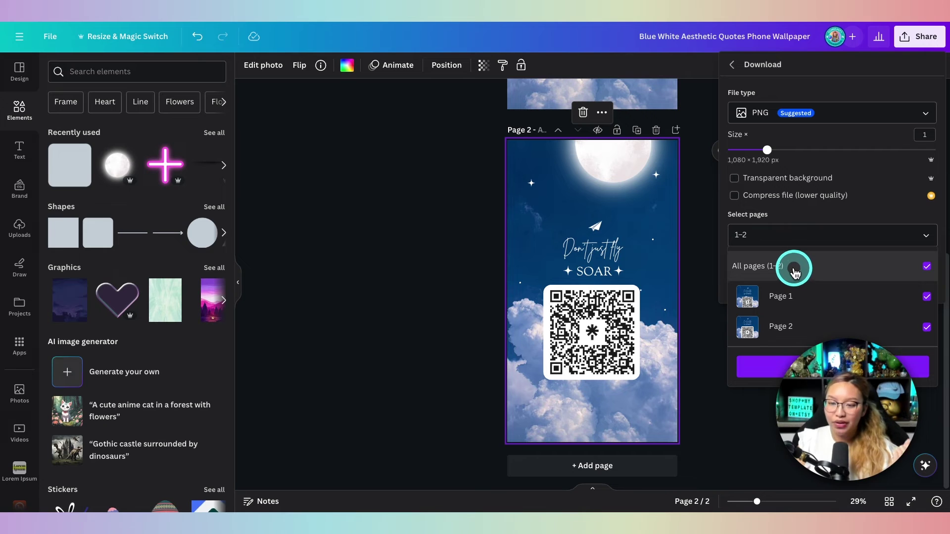
left_click(442, 123)
left_click(733, 65)
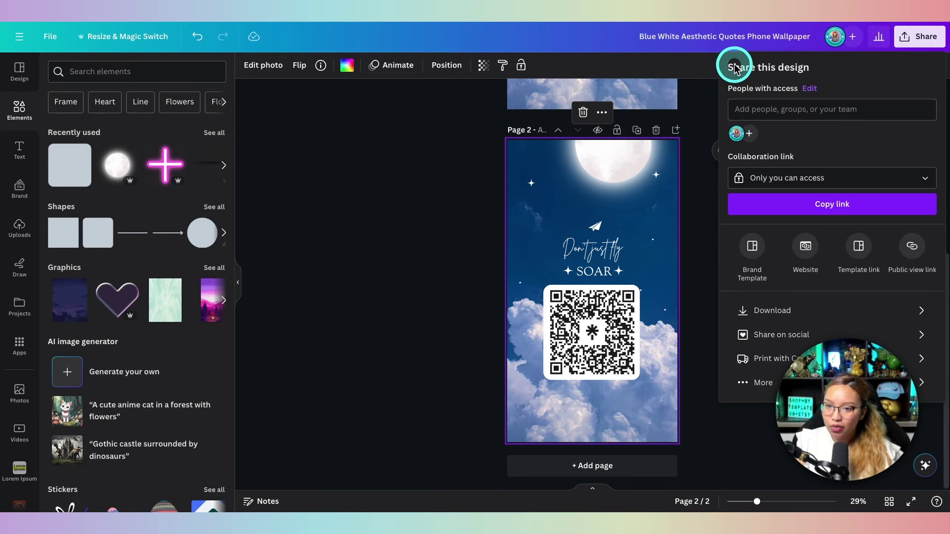
left_click(702, 63)
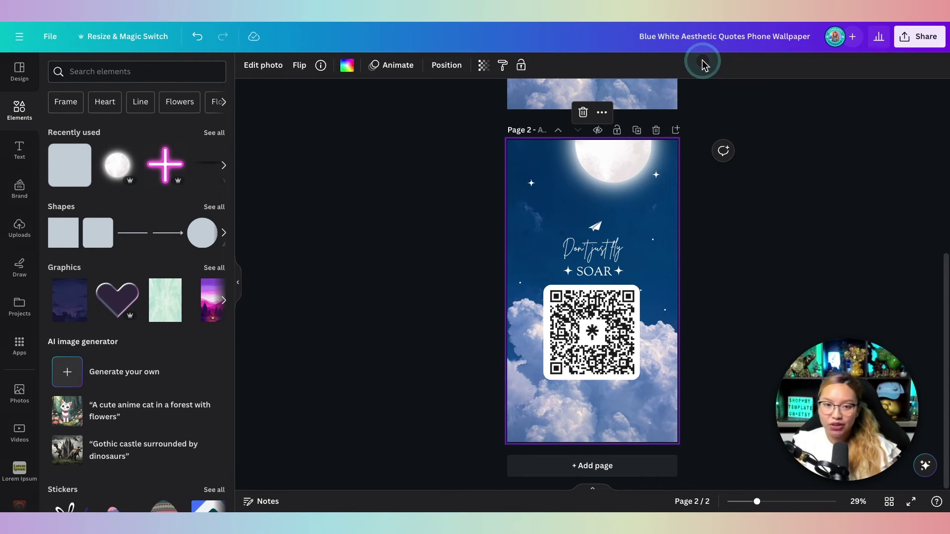
From Share's full options list under More, choose Send to phone to get the QR code
left_click(932, 50)
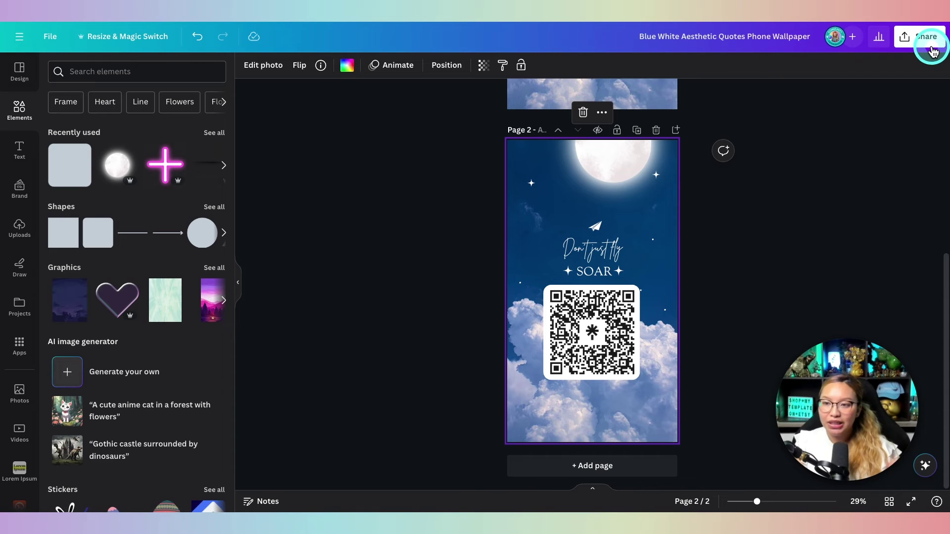
key("ctrl")
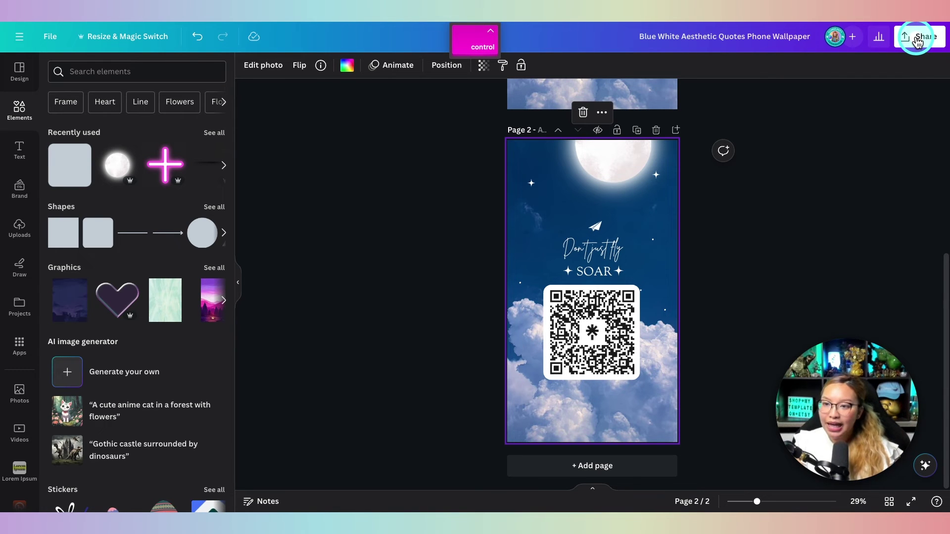
key("ctrl")
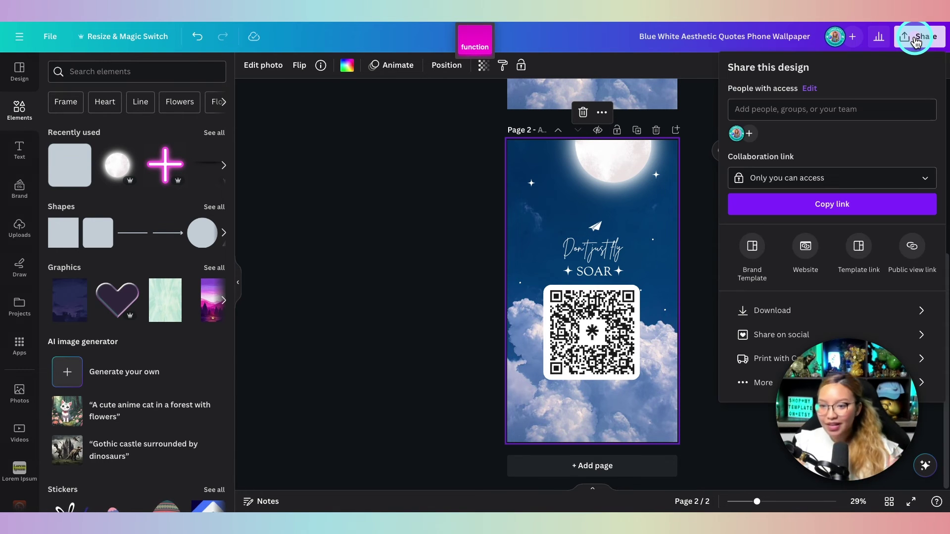
left_click(852, 121)
left_click(760, 382)
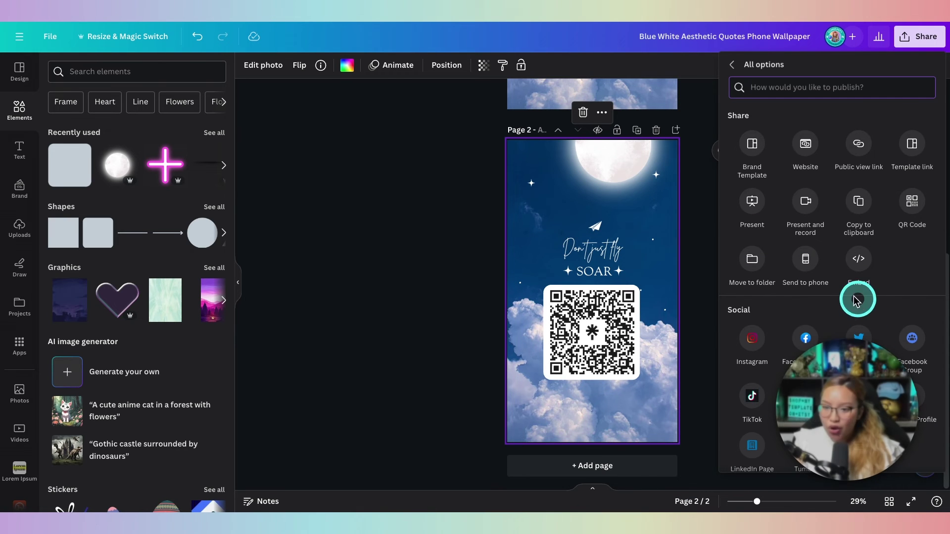
key("fn")
left_click(810, 264)
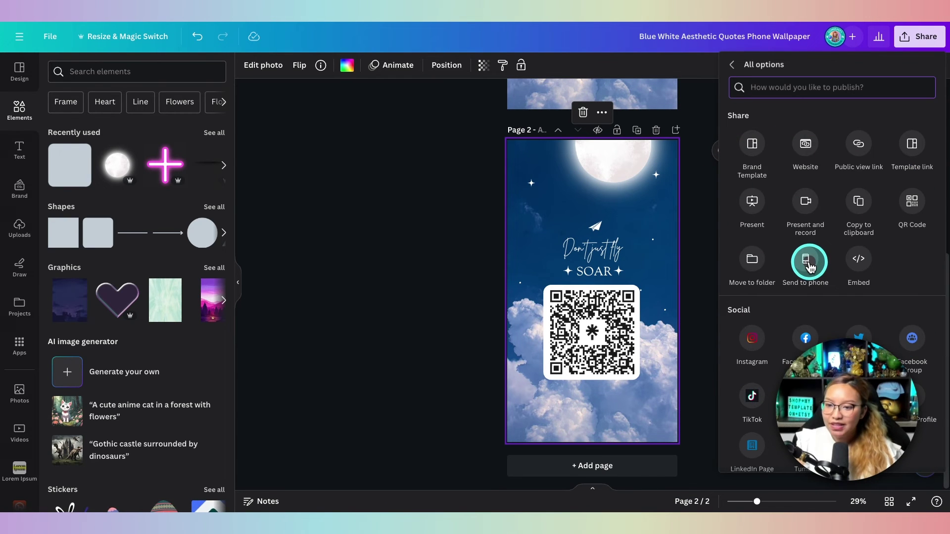